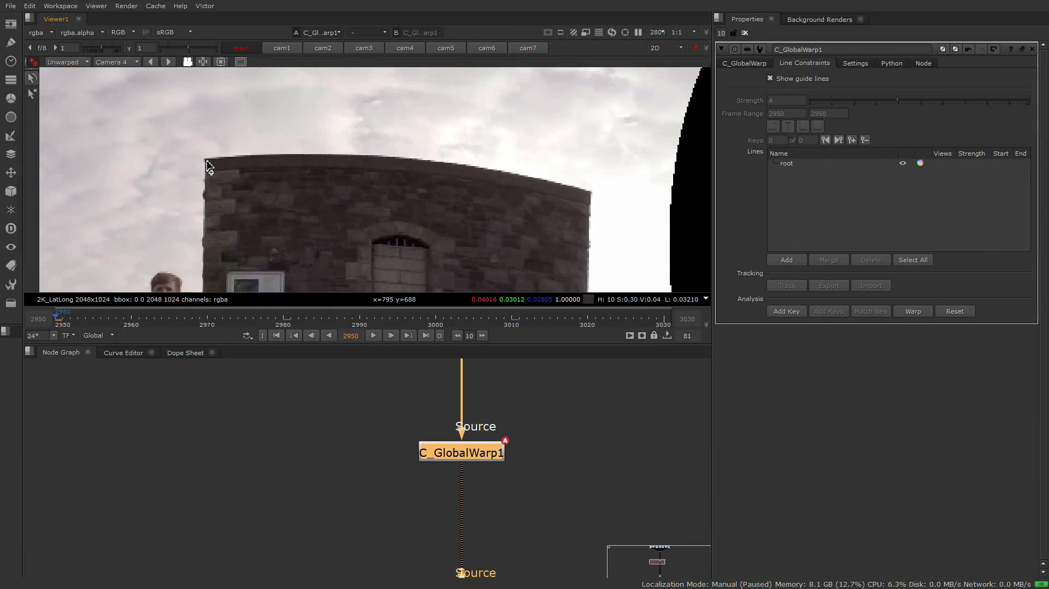
Draw a line constraint along the roof edge of the brick building in the unwarped Camera 4 view
ctrl+alt+click(206, 160)
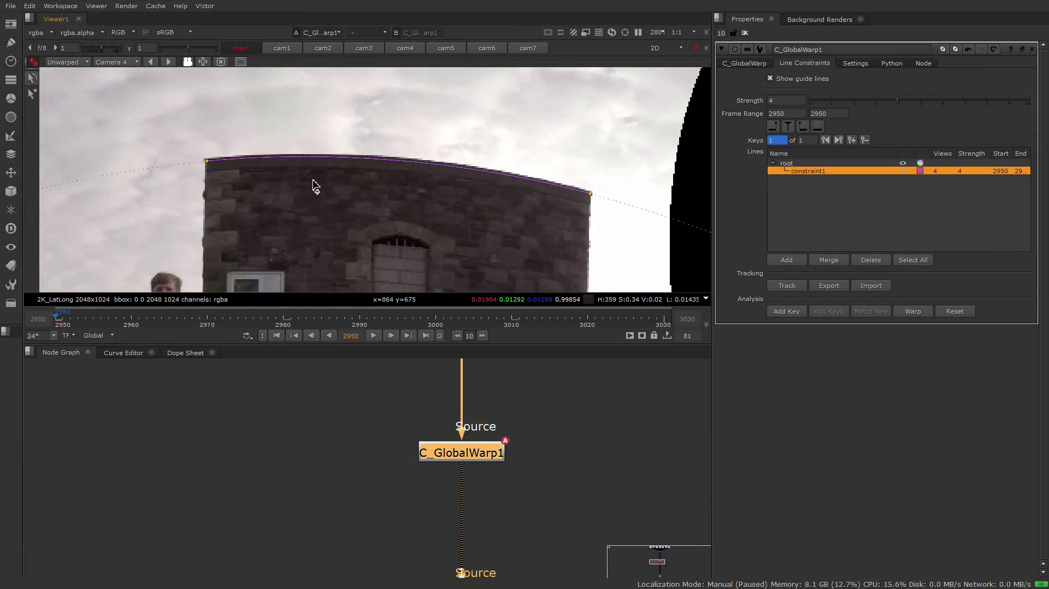
drag(207, 162, 206, 161)
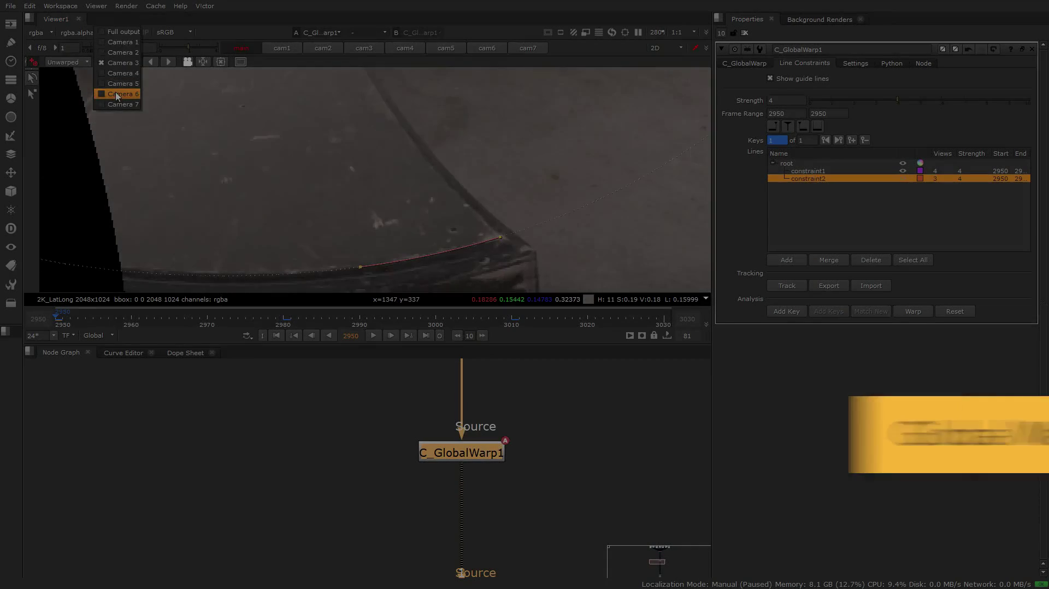
Continue the second line constraint along the ramp's front edge in the Camera 6 view
click(112, 94)
scroll(203, 202, up, 5)
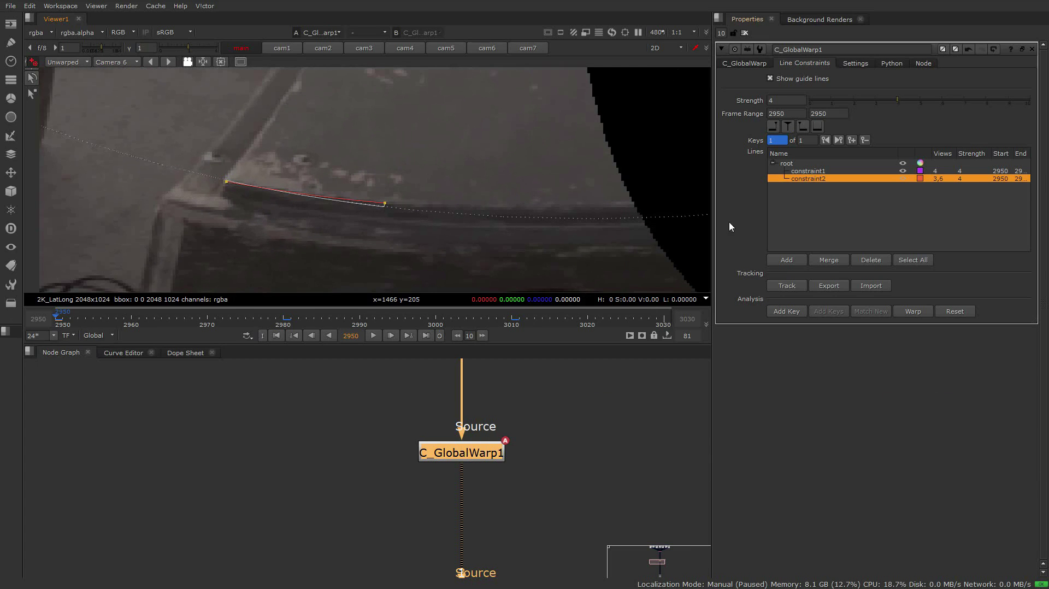
Add a third line constraint along the long top edge of the box in the Camera 6 view
click(789, 259)
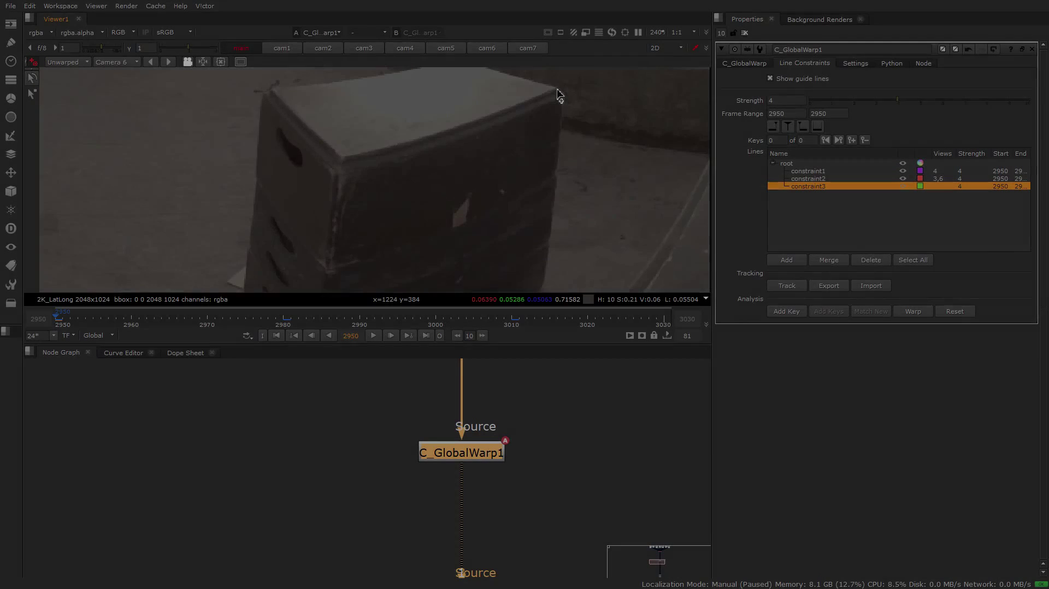
click(557, 89)
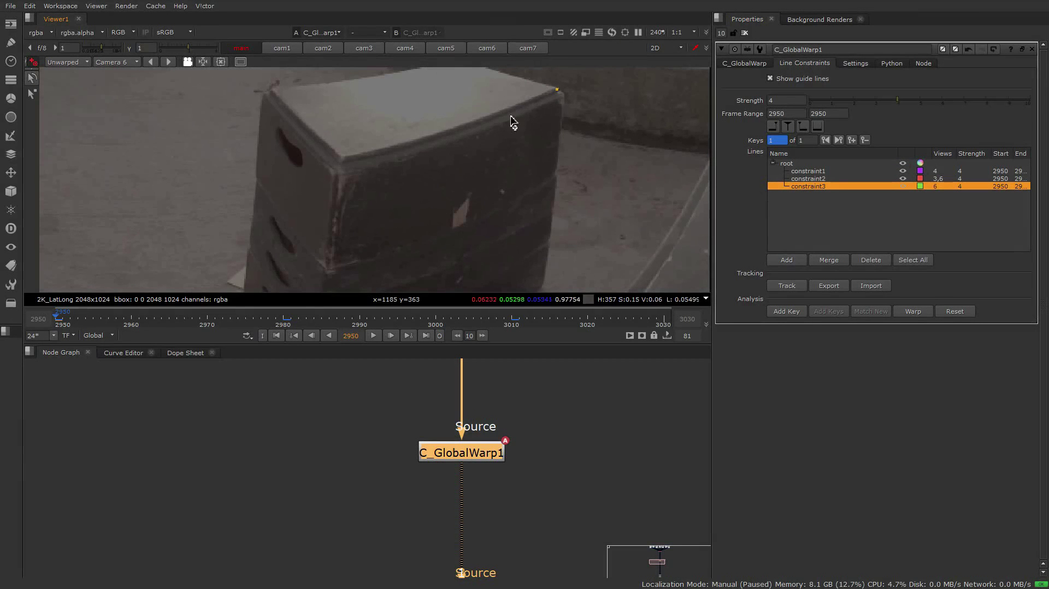
click(344, 159)
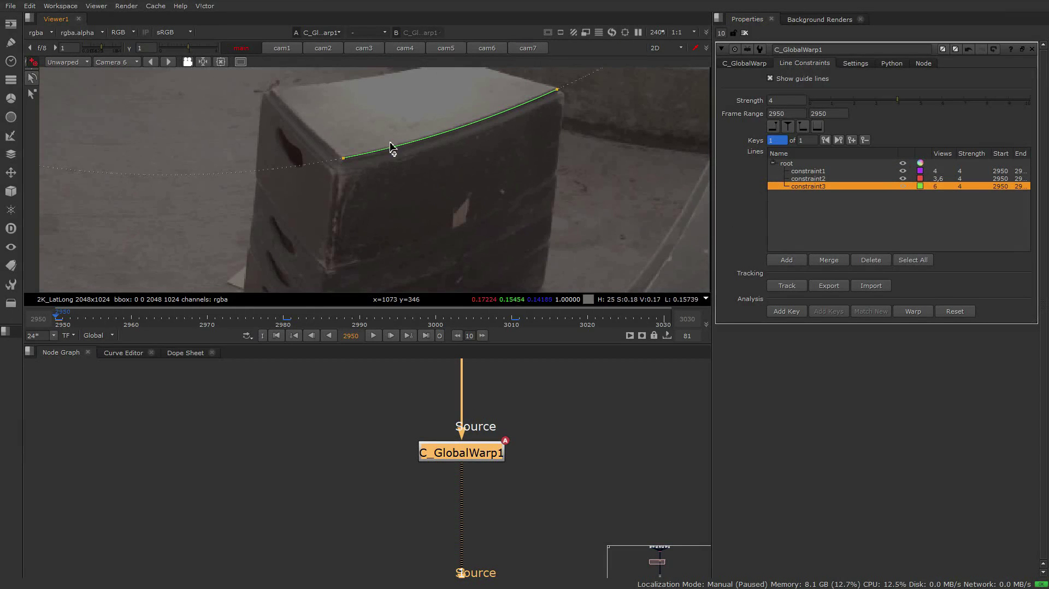
Show the full output and track all line constraints from frame 2950 to 3030 with a step of 5
key(f)
click(116, 61)
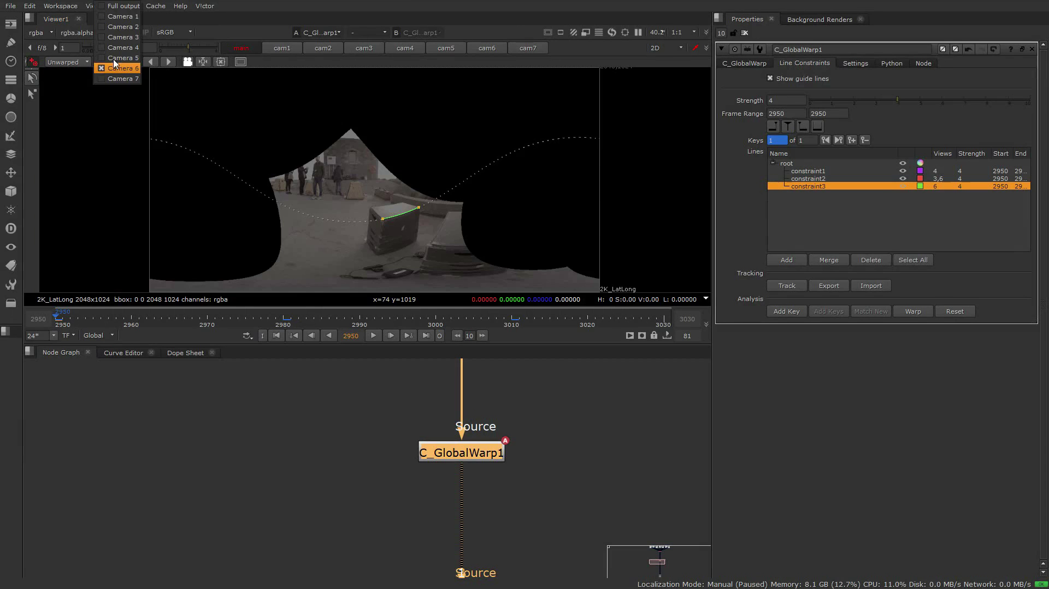
click(129, 7)
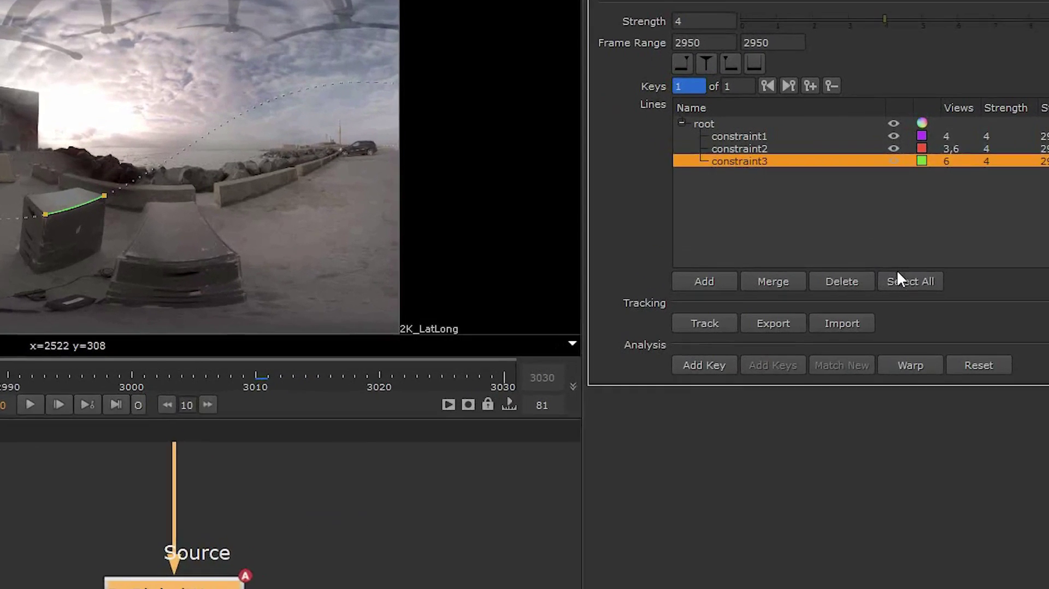
click(907, 259)
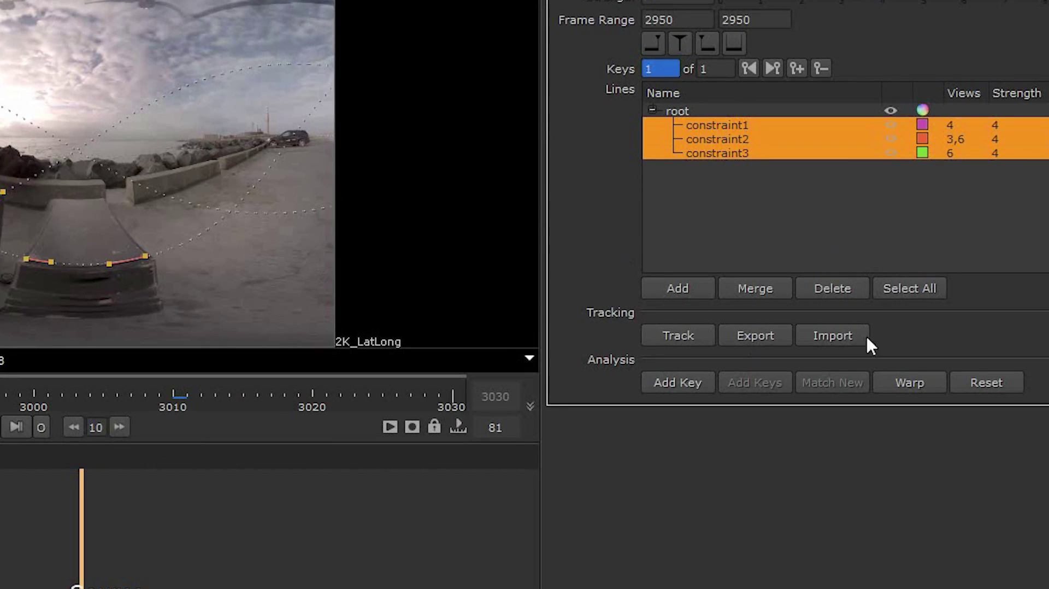
click(671, 335)
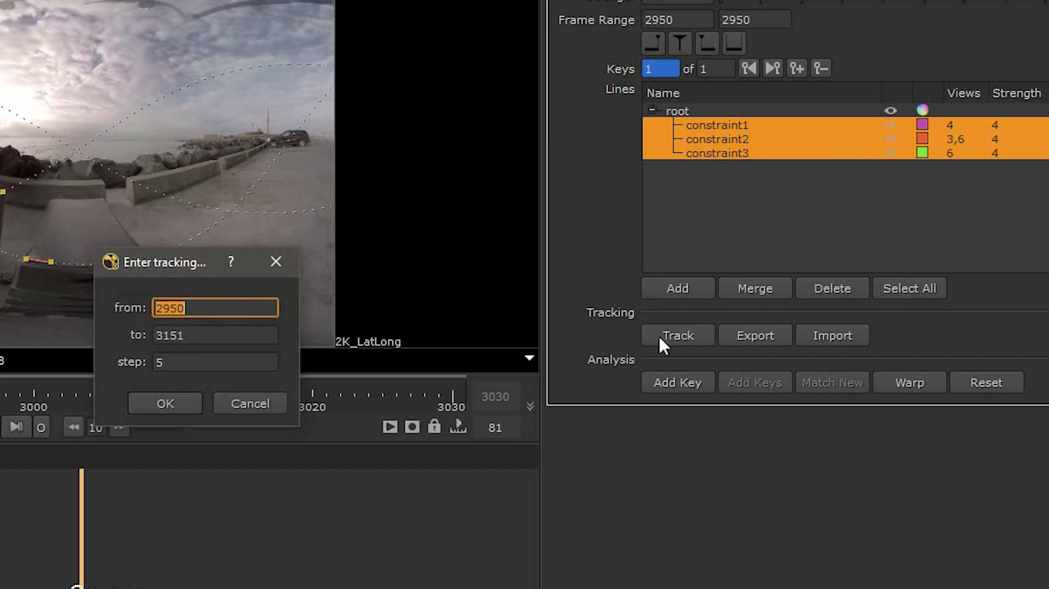
key(Tab)
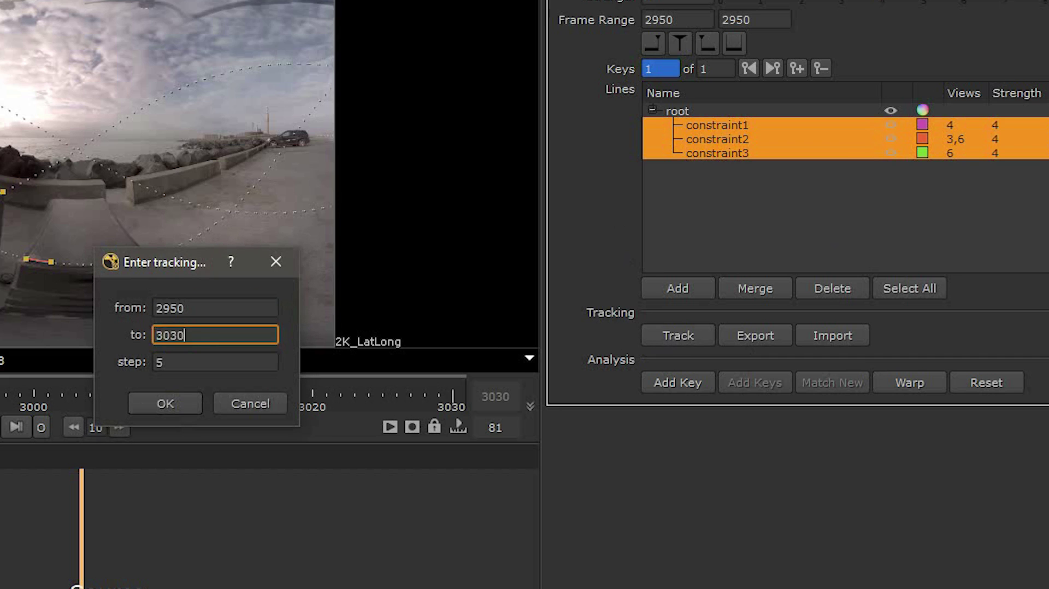
key(Return)
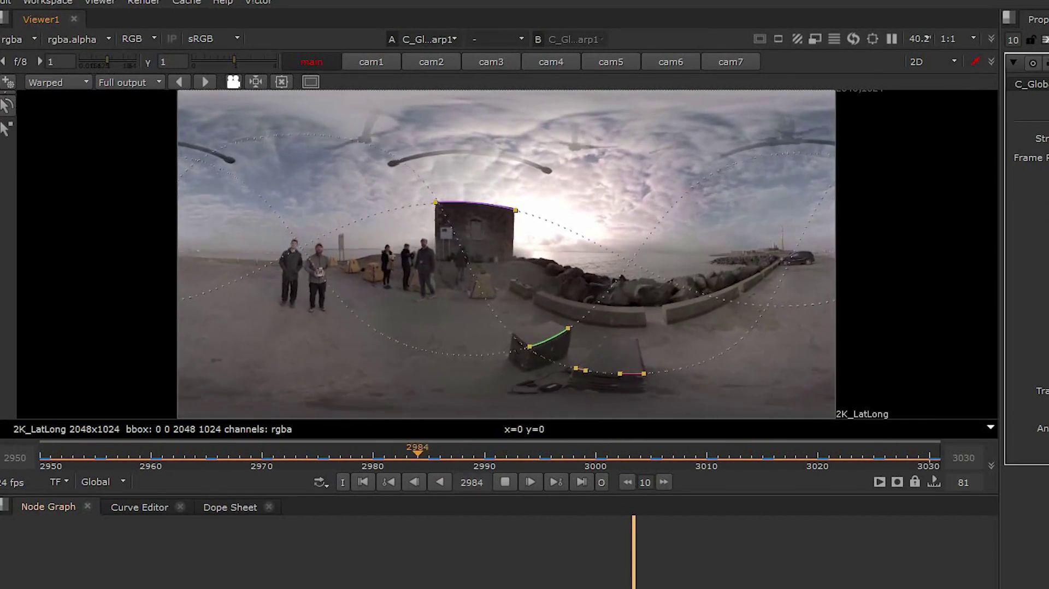
click(507, 479)
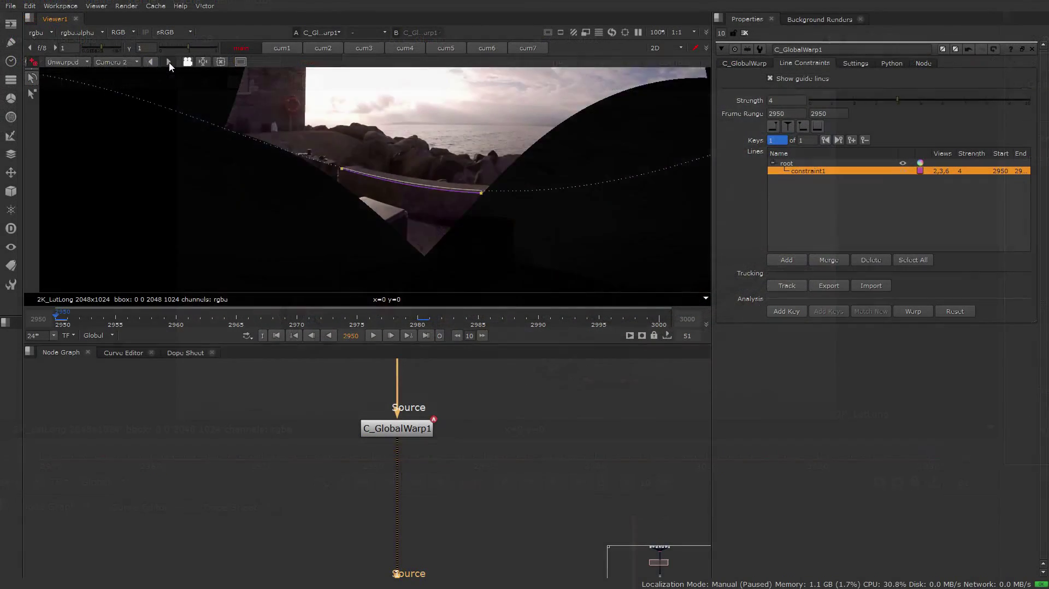
Check the line constraint on the low wall in the views from Camera 3 to Camera 6, ending on the full output
click(168, 62)
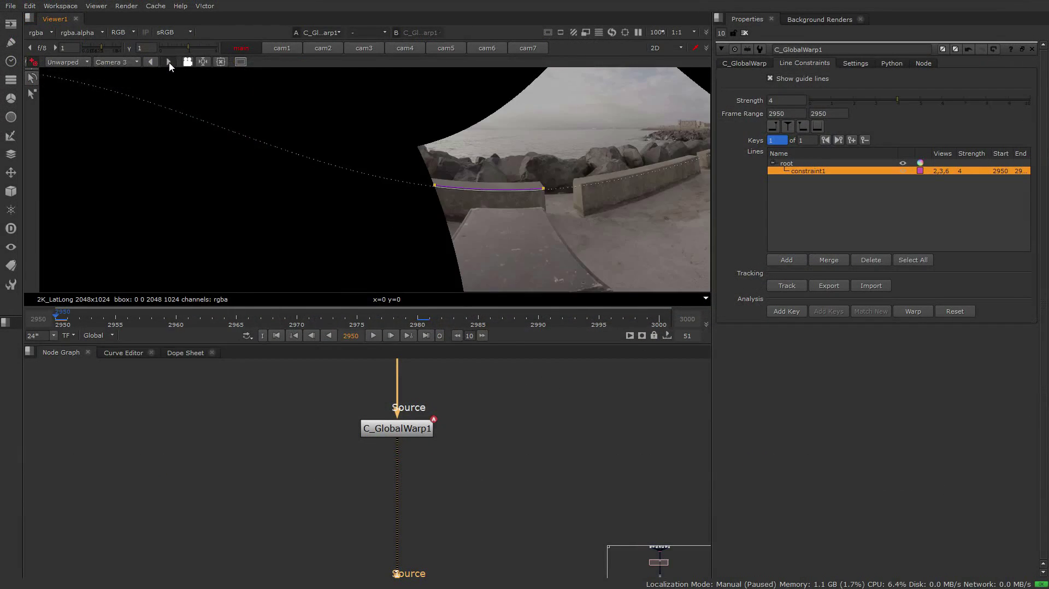
click(169, 61)
click(169, 61)
click(169, 62)
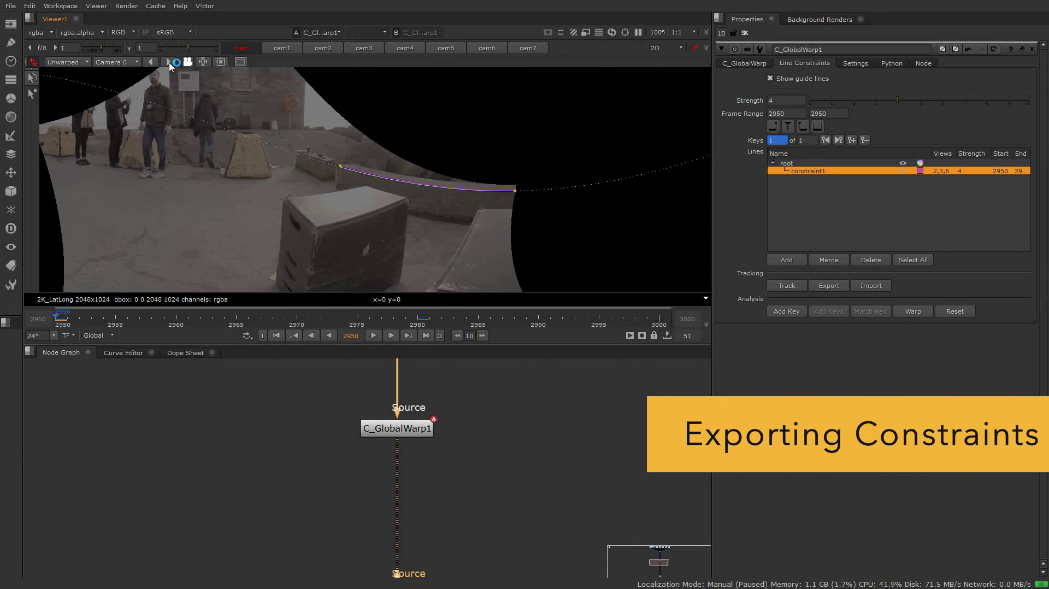
click(116, 62)
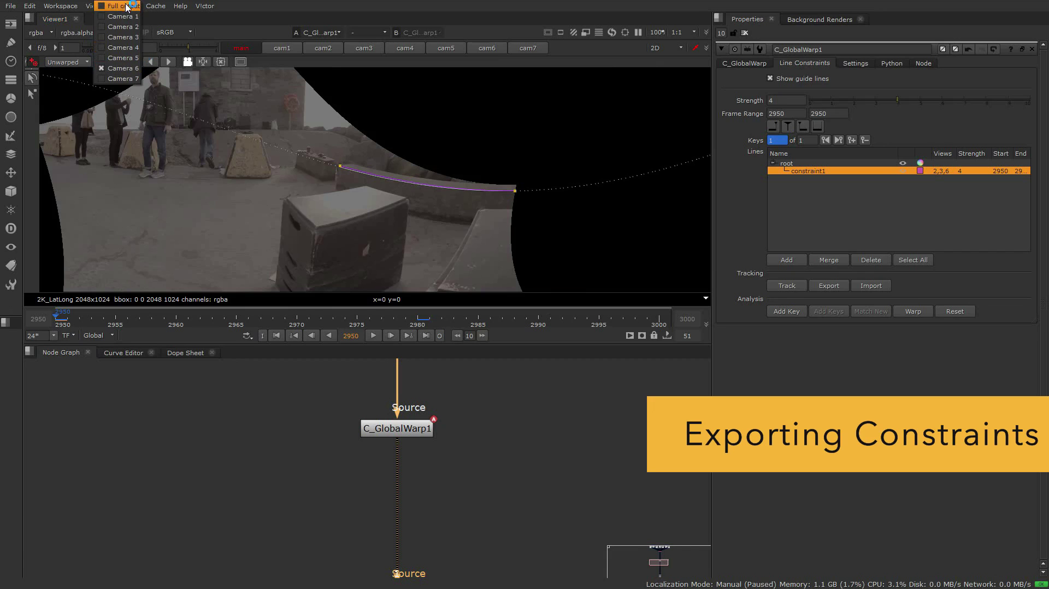
click(125, 8)
Export constraint1 of C_GlobalWarp1 to C_Tracker nodes for cam2, cam3 and cam6, and close the warp's properties
click(408, 434)
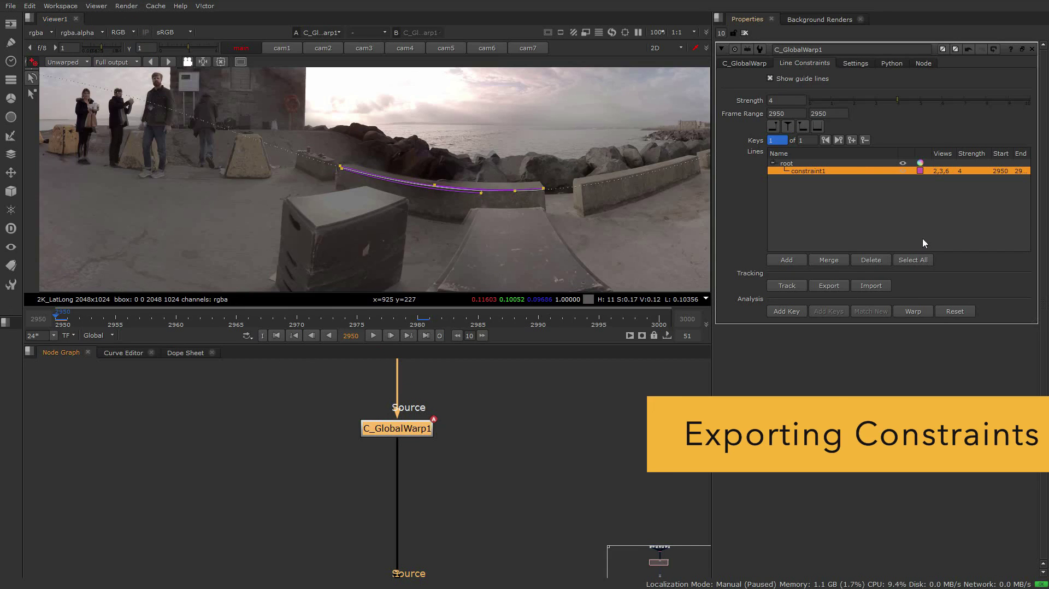
click(836, 291)
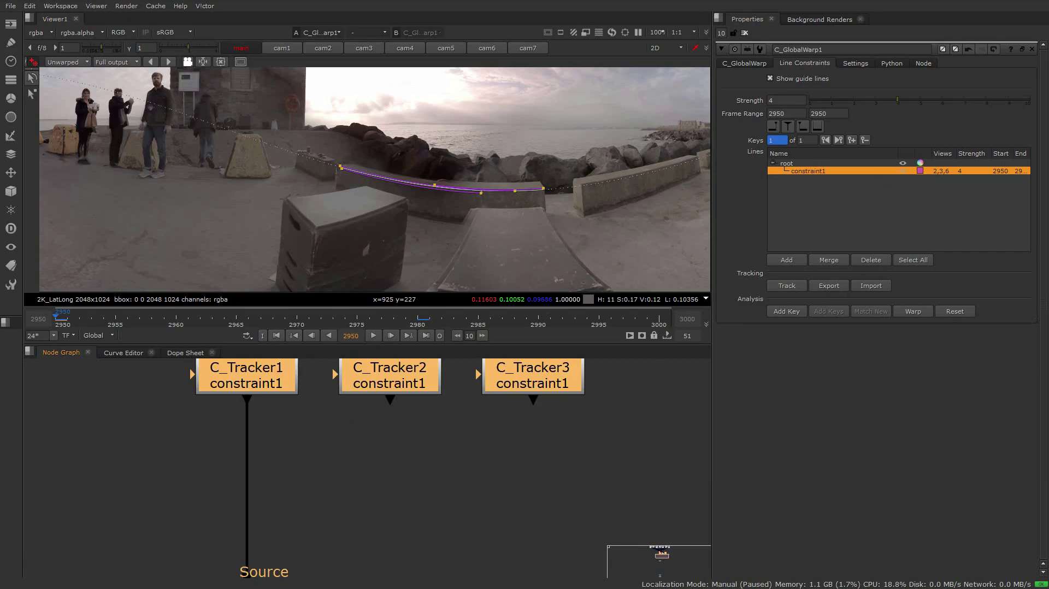
click(1031, 49)
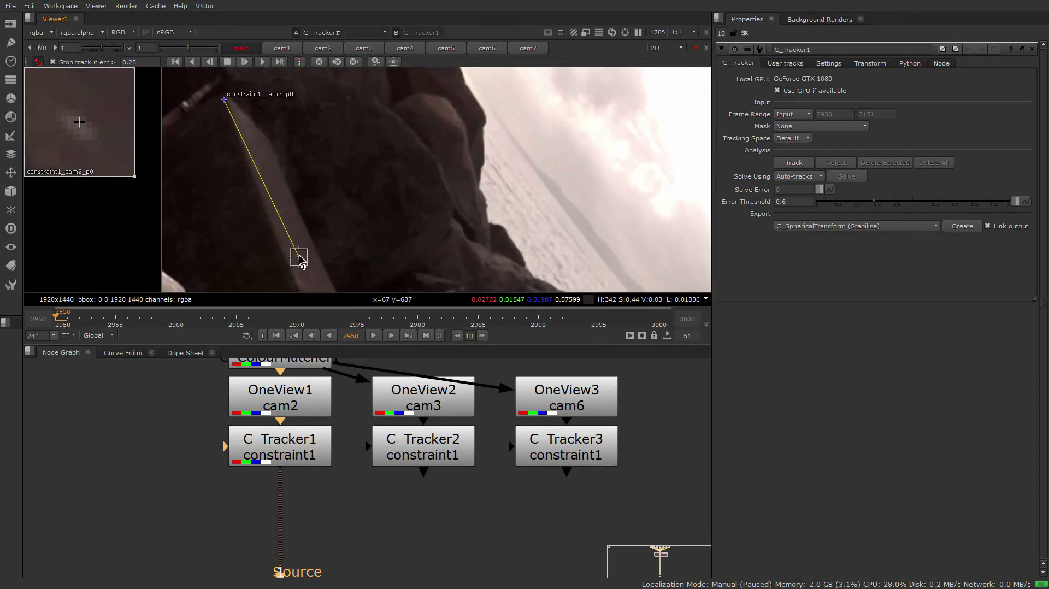
Select all user tracks of C_Tracker1 and track them forward from frame 2950, cancelling the run partway
drag(299, 257, 244, 175)
scroll(244, 184, down, 6)
key(f)
click(797, 63)
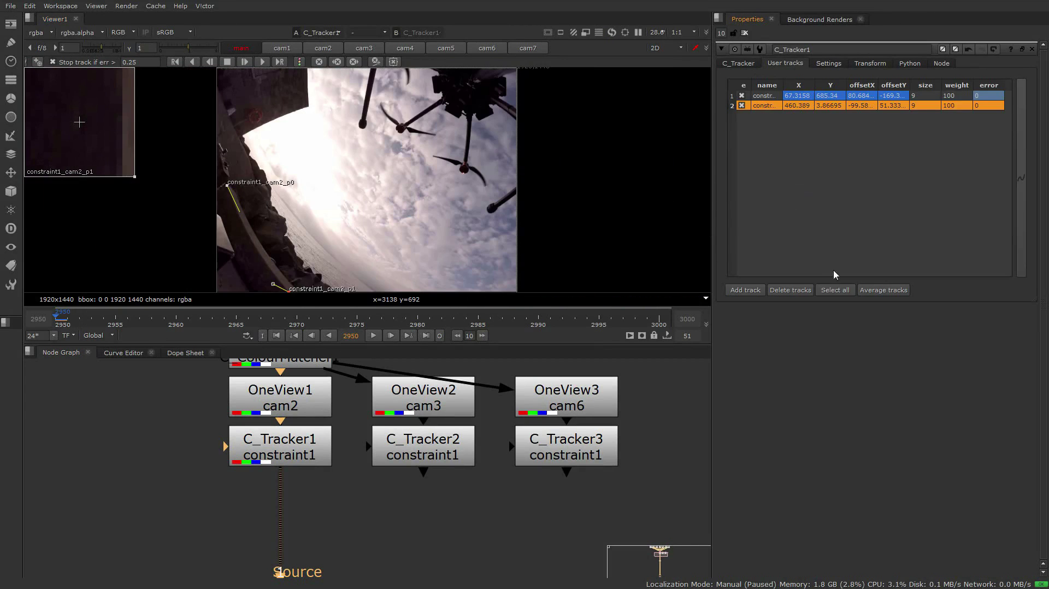
click(835, 290)
click(263, 61)
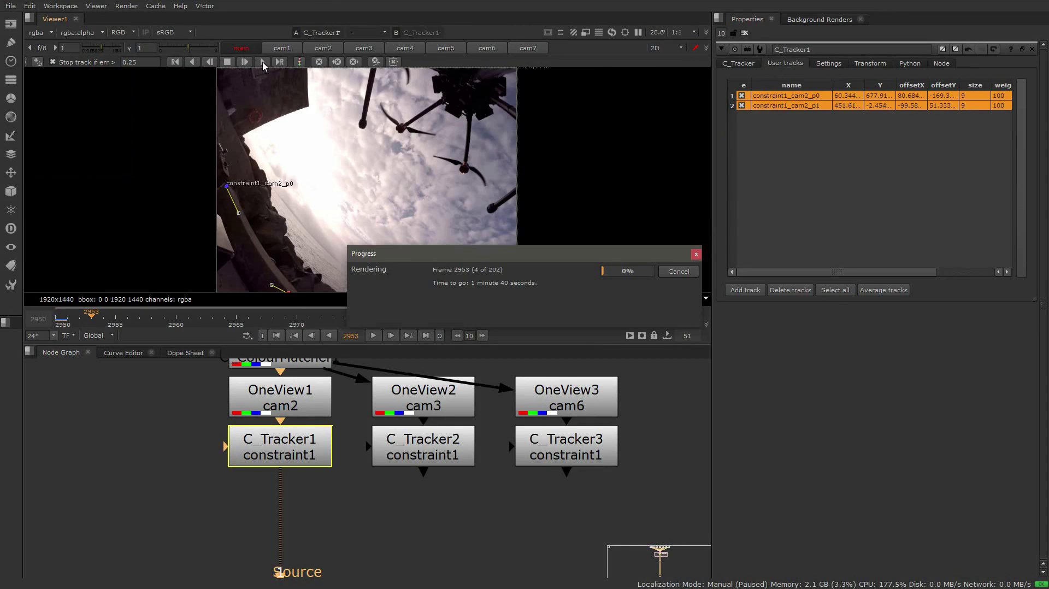
click(679, 272)
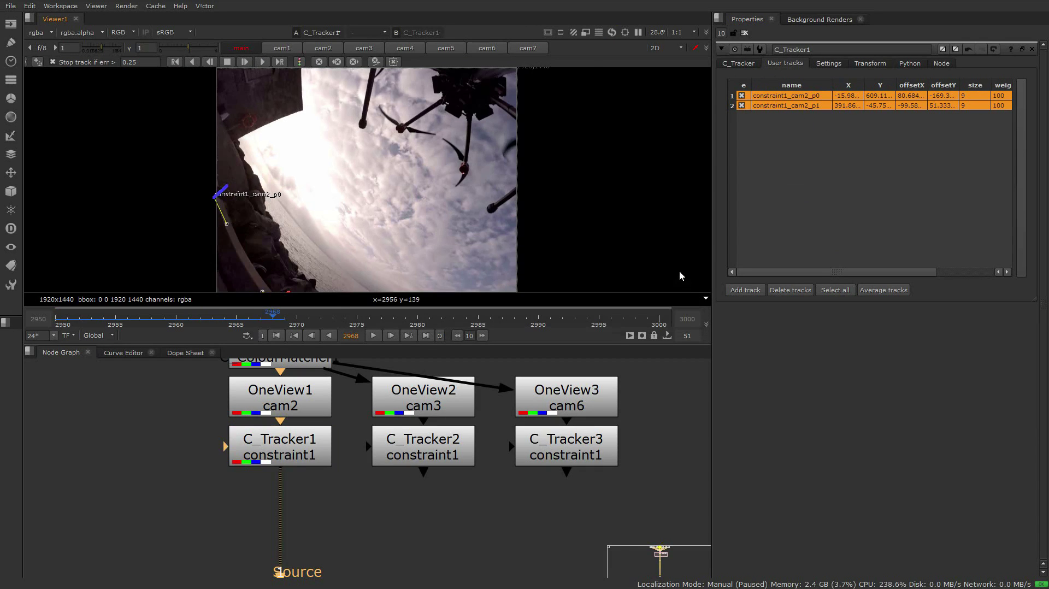
Return to frame 2950, view C_GlobalWarp1 and import the tracking data into constraint1
drag(206, 269, 206, 235)
drag(128, 320, 61, 322)
double_click(431, 440)
key(1)
click(1032, 50)
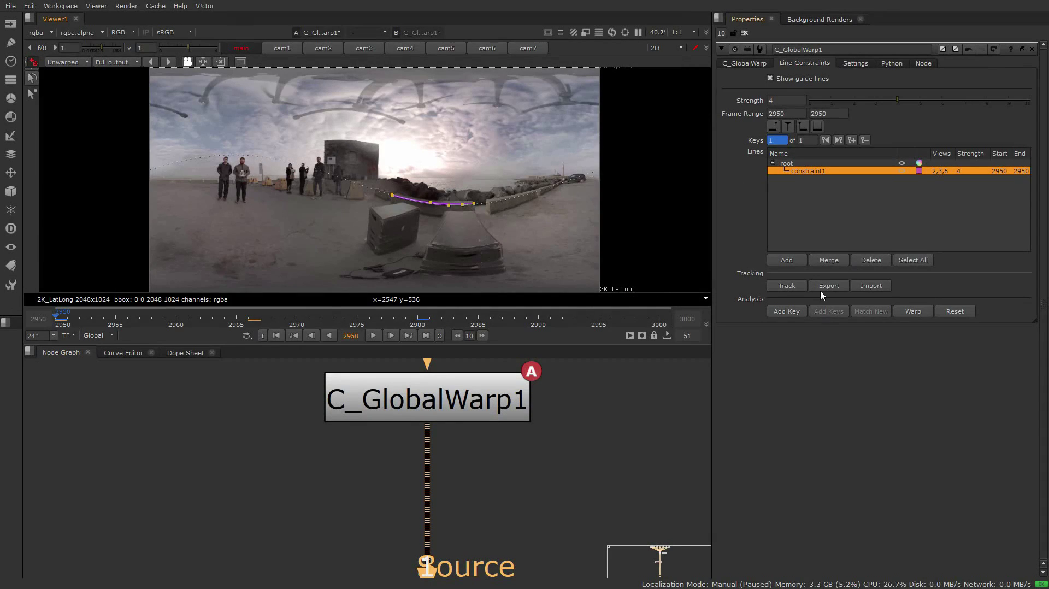
click(877, 287)
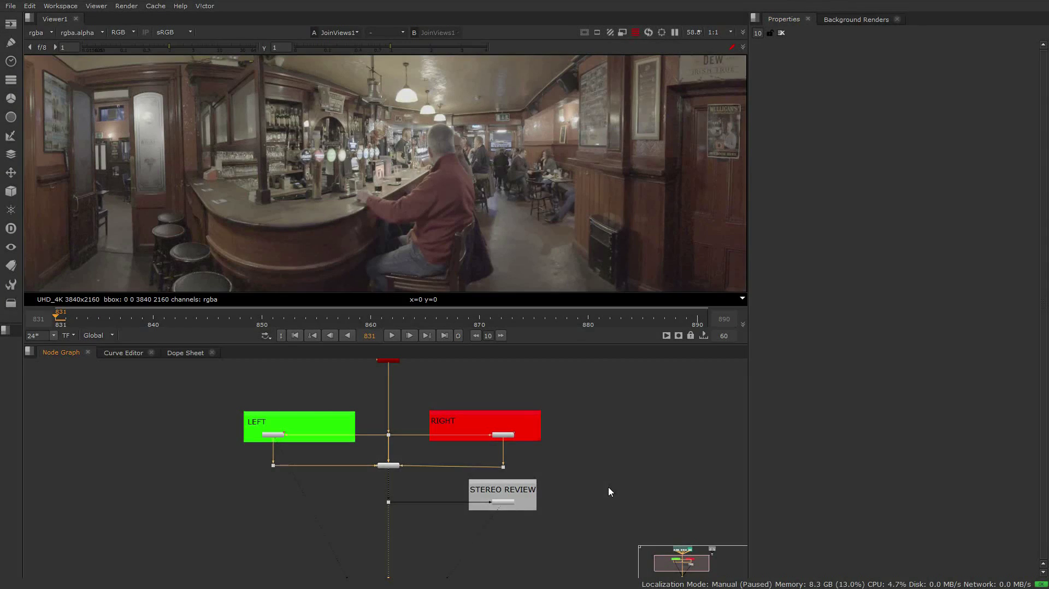
View the Anaglyph1 stereo output and examine the left and right eye alignment around the bar taps and customers
scroll(438, 483, up, 6)
drag(683, 549, 541, 463)
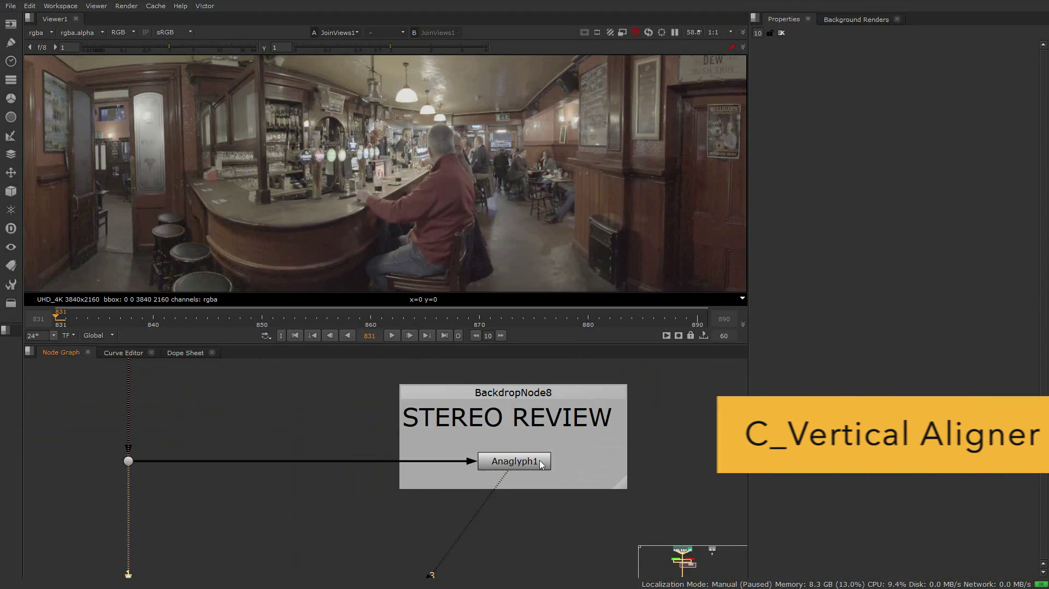
key(3)
scroll(384, 149, up, 6)
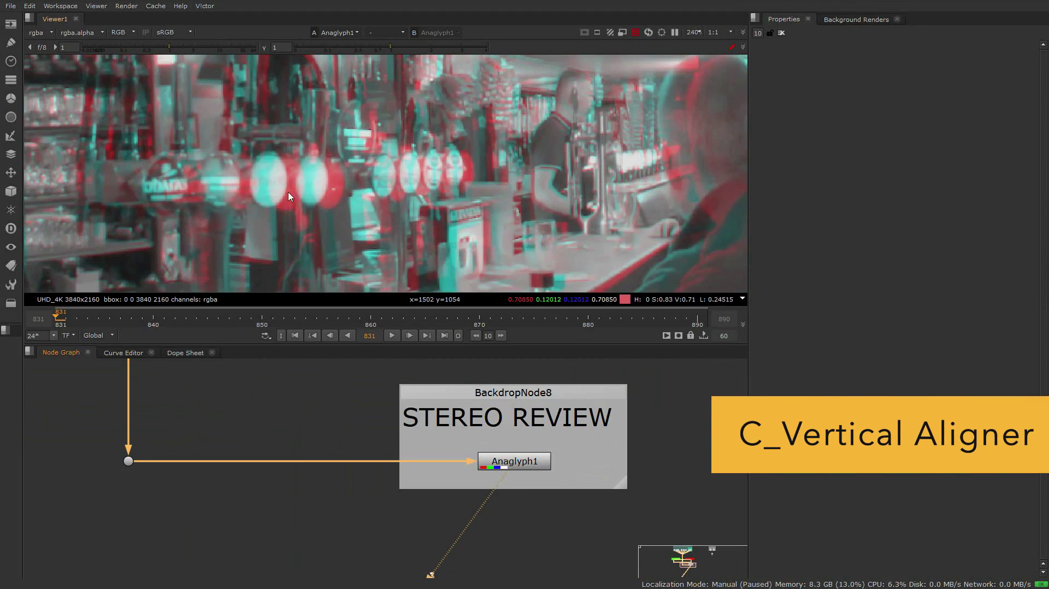
drag(586, 127, 389, 166)
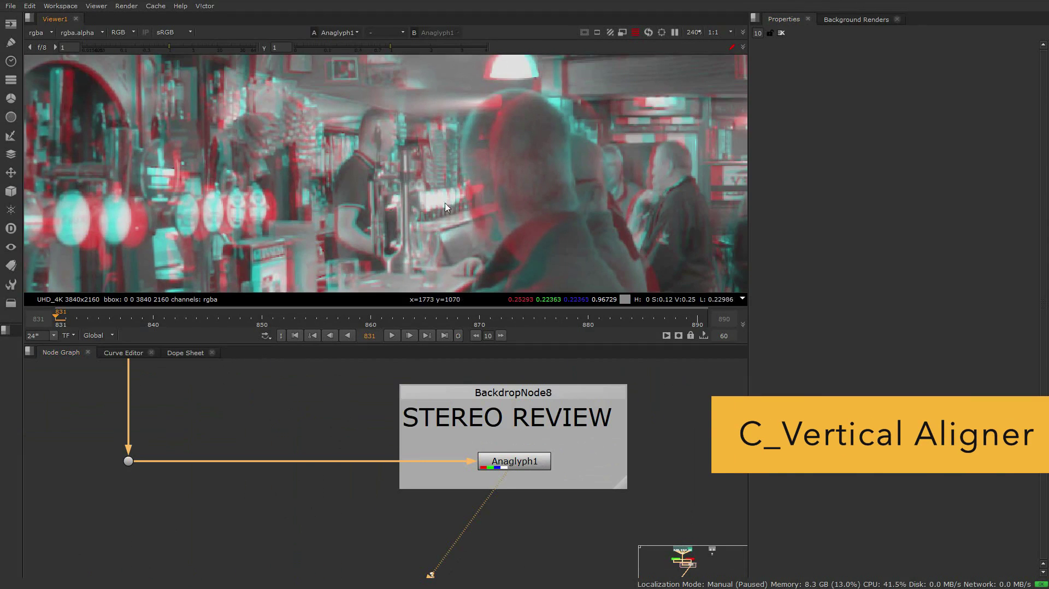
key(f)
Add a C_VerticalAligner node near C_CameraSolver2 after checking the Front Pair camera sources
drag(342, 389, 343, 535)
drag(398, 377, 414, 551)
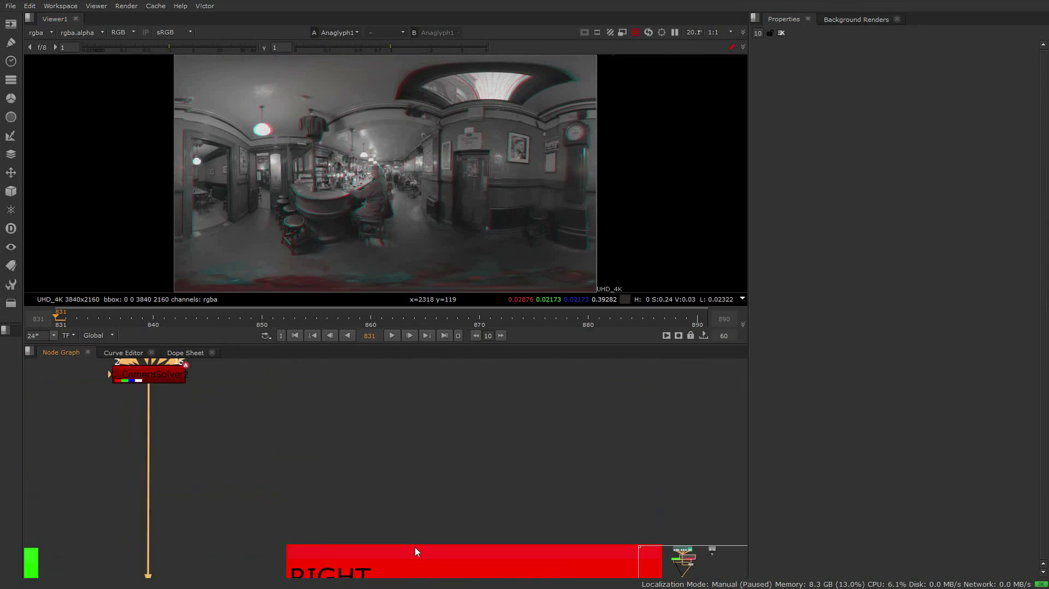
scroll(417, 541, down, 4)
drag(413, 410, 411, 487)
scroll(415, 487, up, 4)
drag(403, 381, 563, 498)
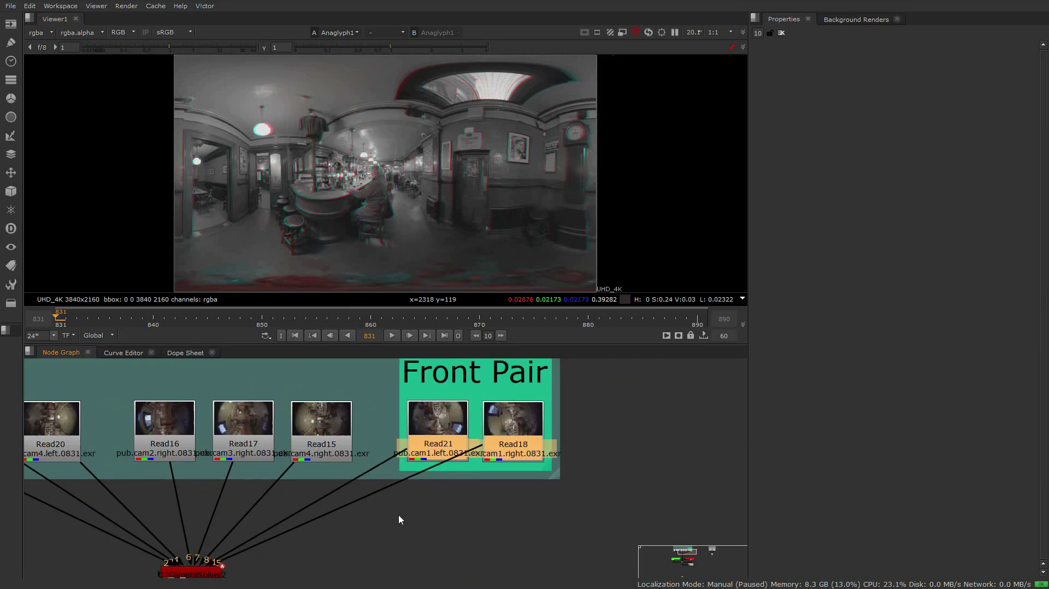
drag(246, 530, 355, 405)
key(Tab)
key(Return)
drag(438, 464, 432, 509)
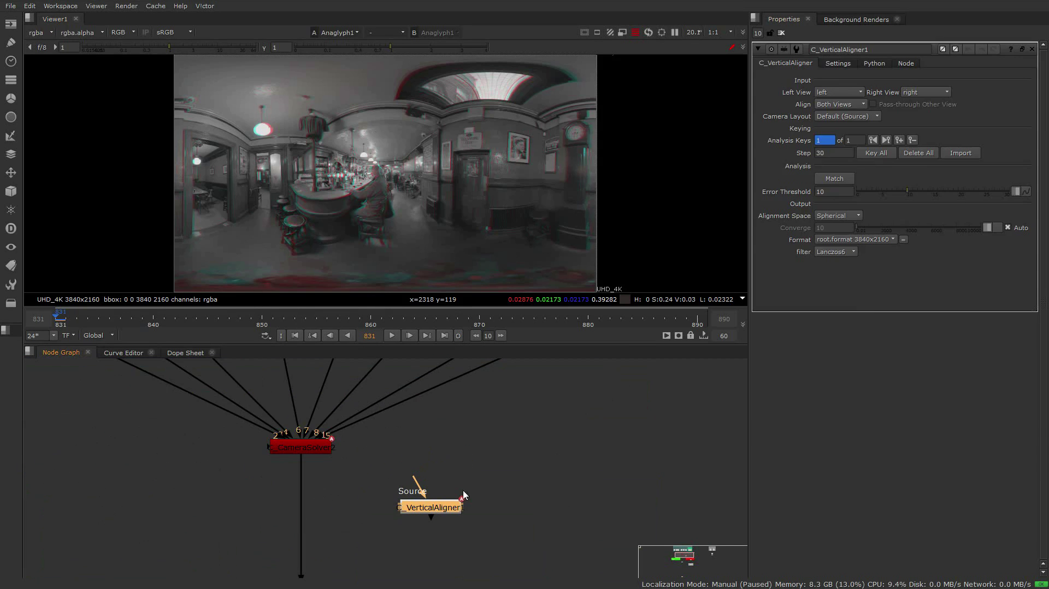
Set the vertical aligner's left view to cam1 and its right view to cam5
click(837, 92)
click(839, 114)
click(925, 92)
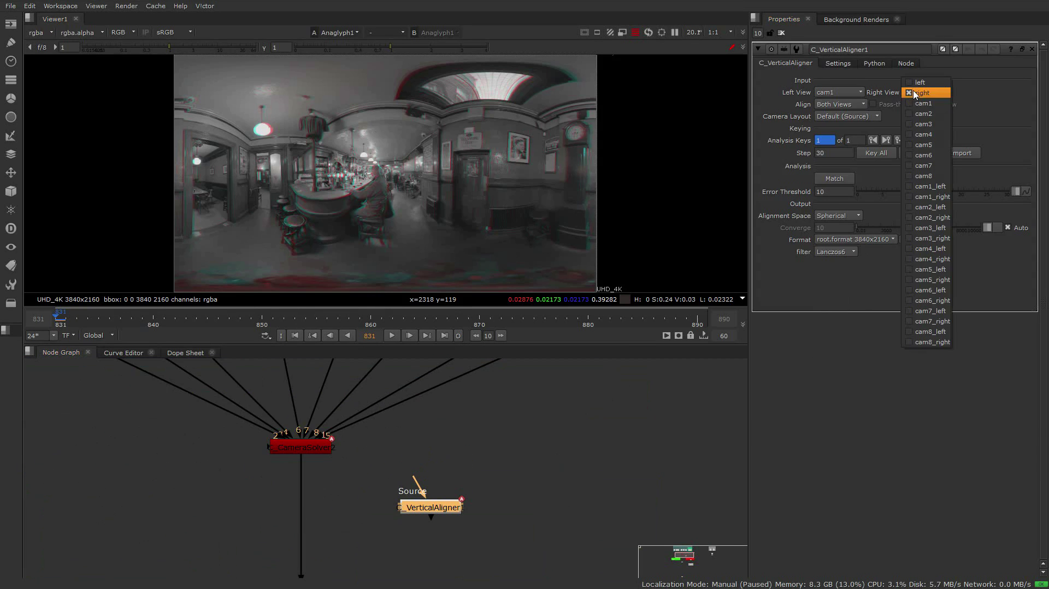
click(928, 144)
Insert the vertical aligner directly after C_CameraSolver2 and run the Match analysis
click(317, 452)
drag(430, 508, 319, 512)
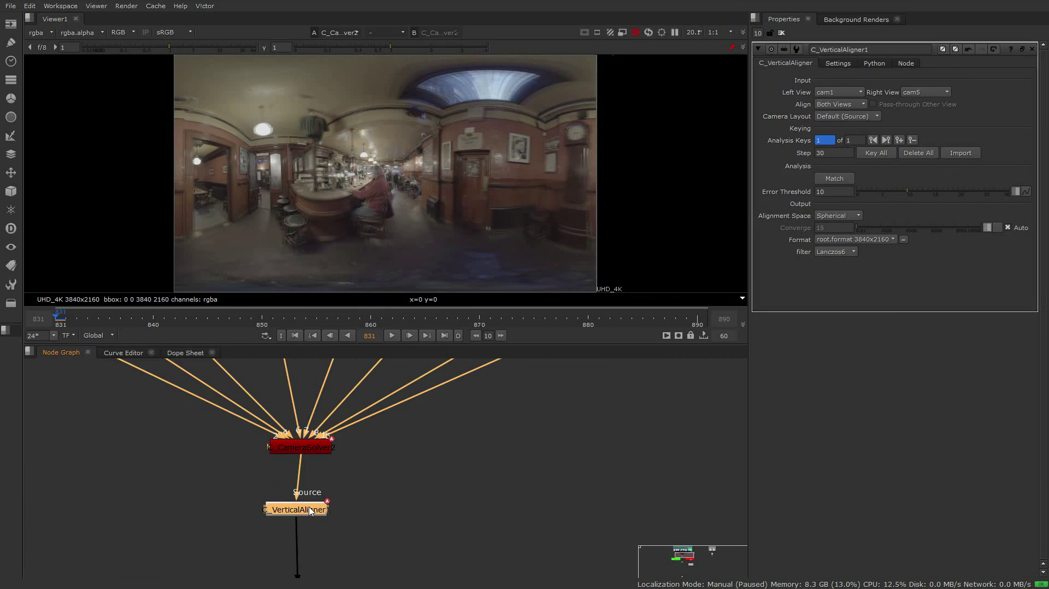
click(838, 179)
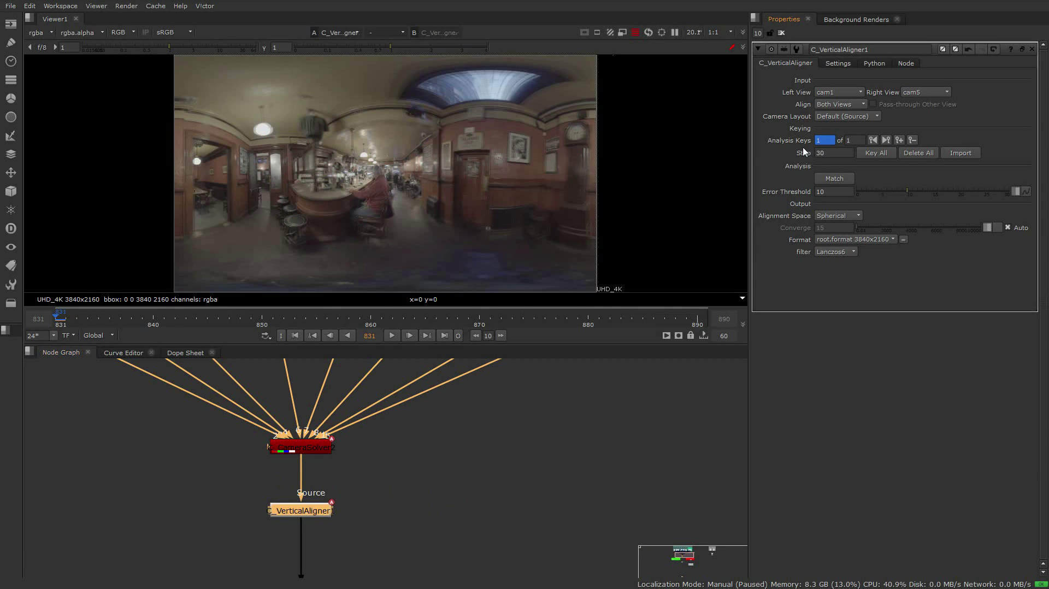
View Anaglyph1 and toggle C_VerticalAligner1 off and on to compare the stereo alignment around the bar taps
scroll(428, 511, down, 1)
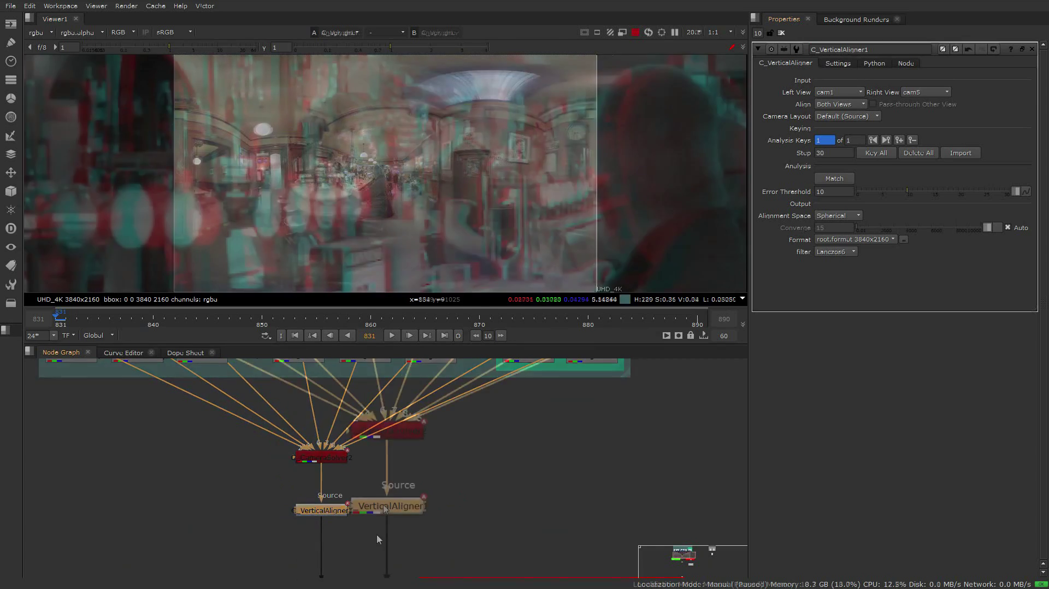
scroll(394, 540, up, 8)
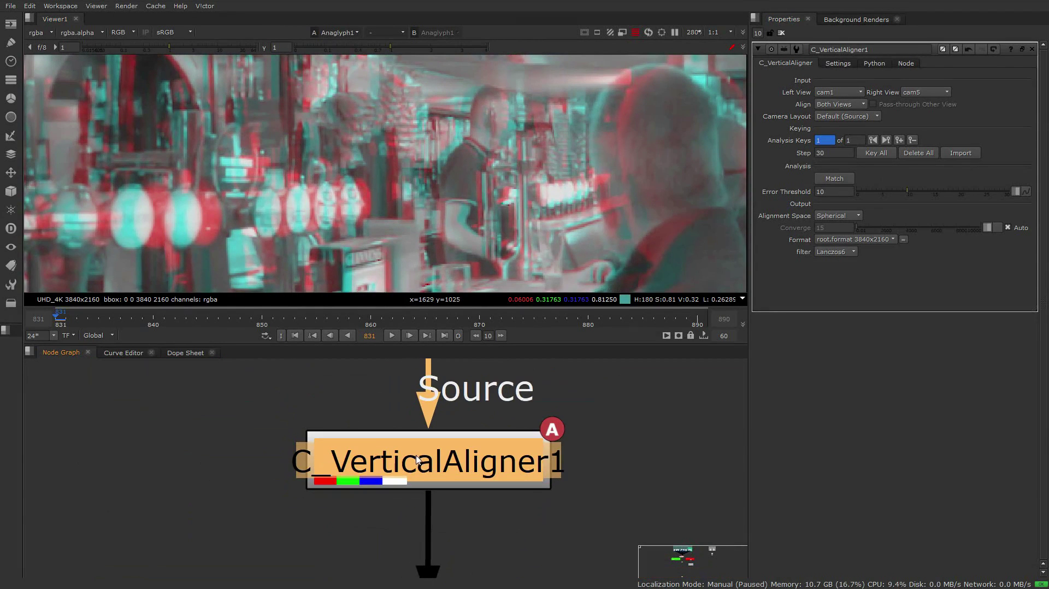
key(d)
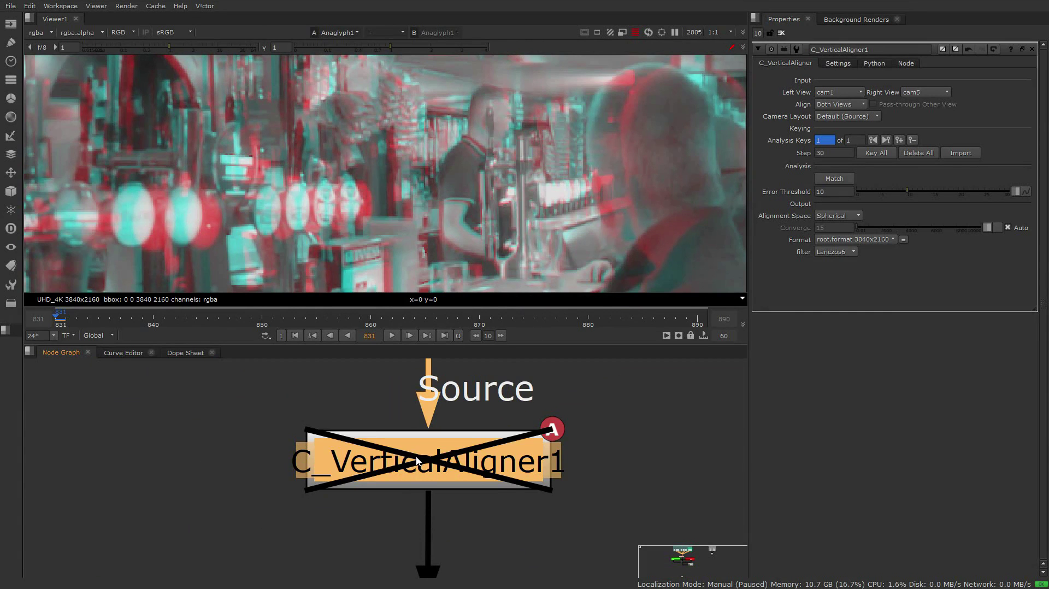
key(d)
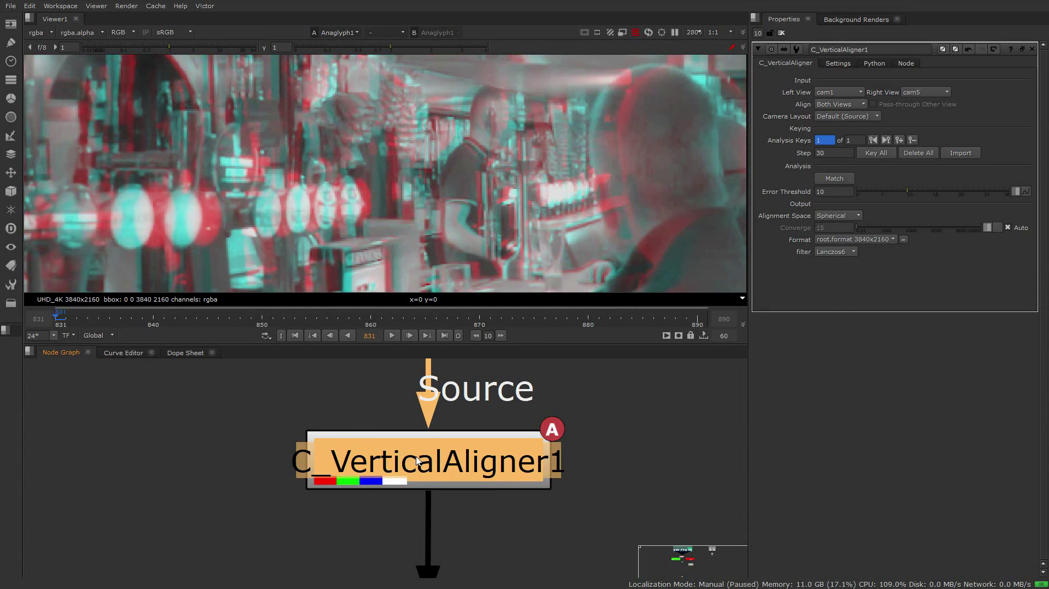
key(d)
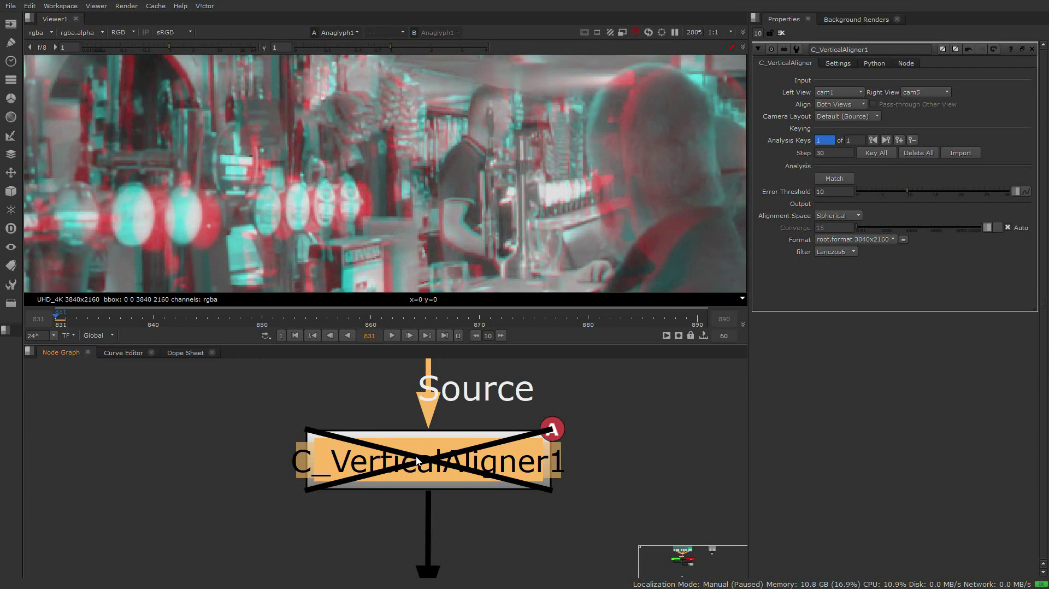
key(d)
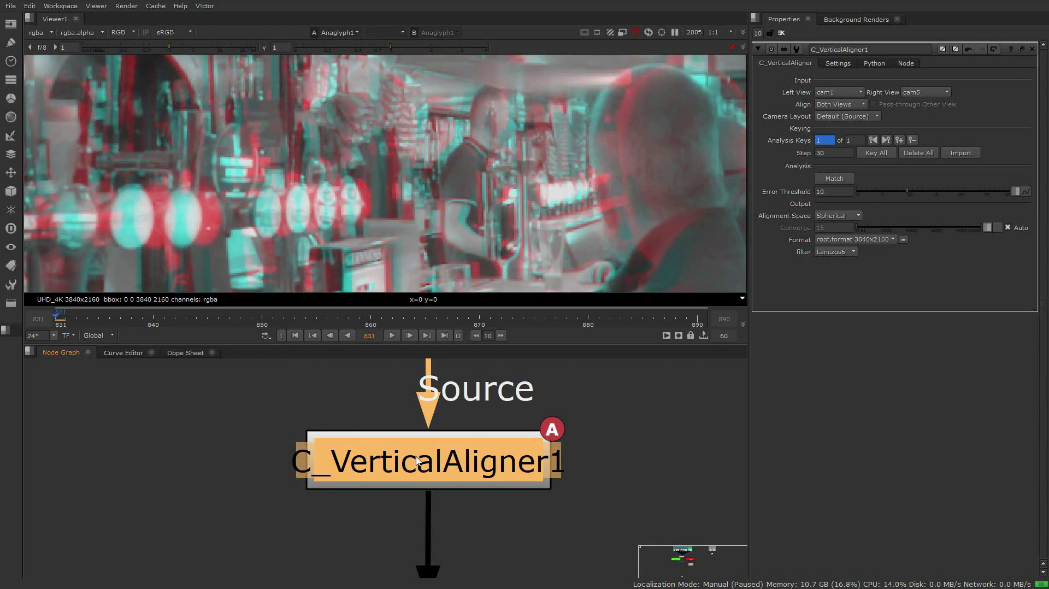
key(d)
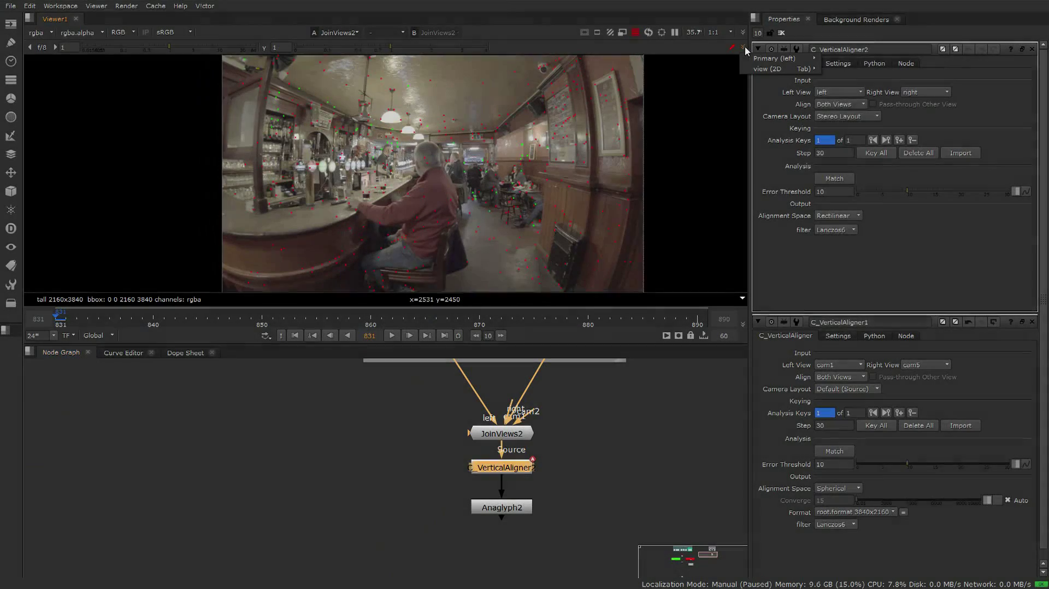
Inspect C_VerticalAligner2's setup in the right view, display Anaglyph2 in the viewer and close all open node properties
mouse_move(762, 58)
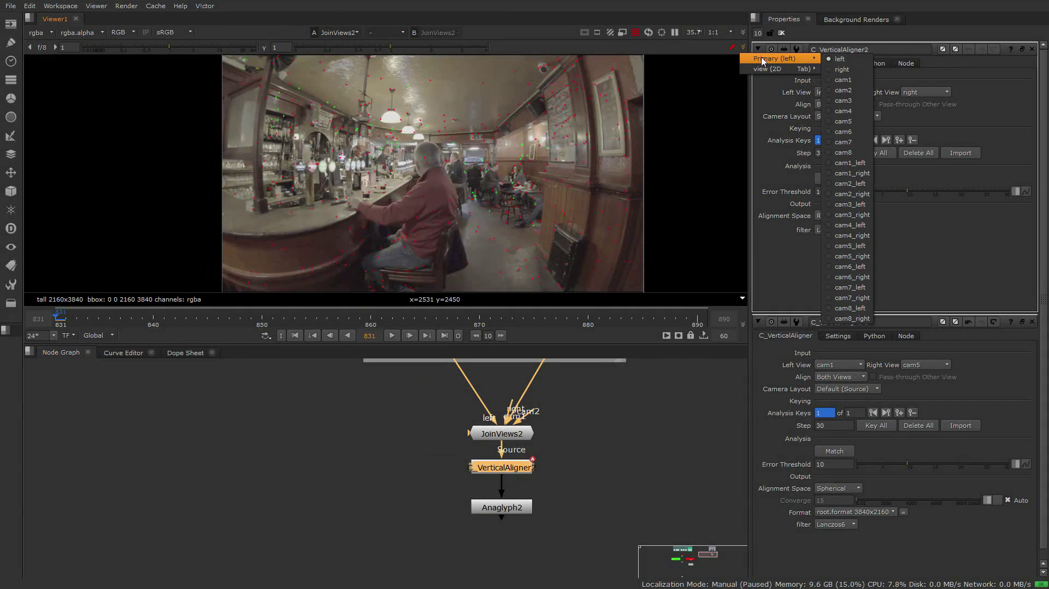
click(855, 69)
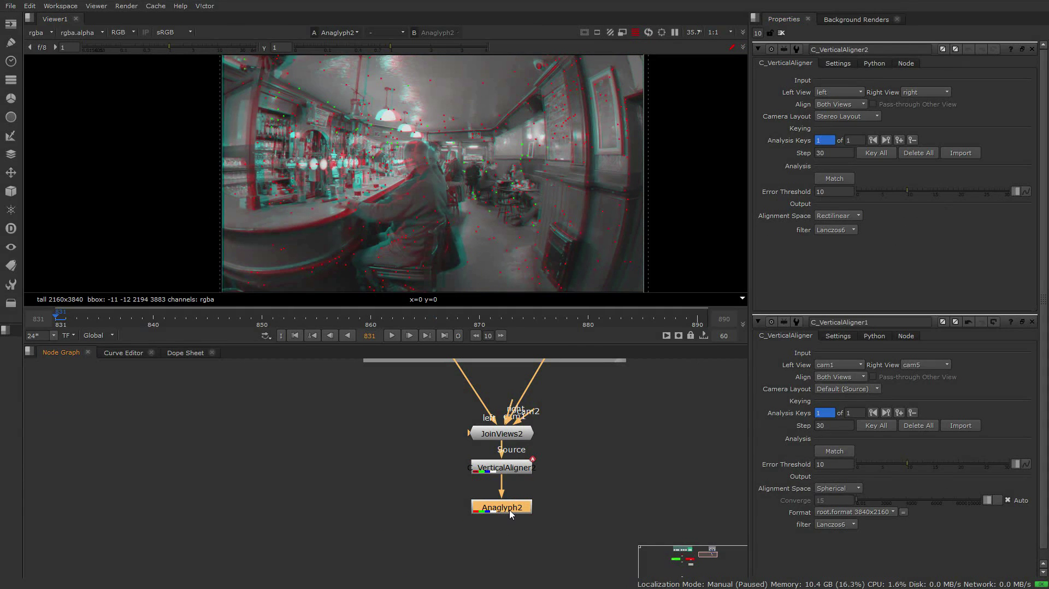
key(1)
click(781, 34)
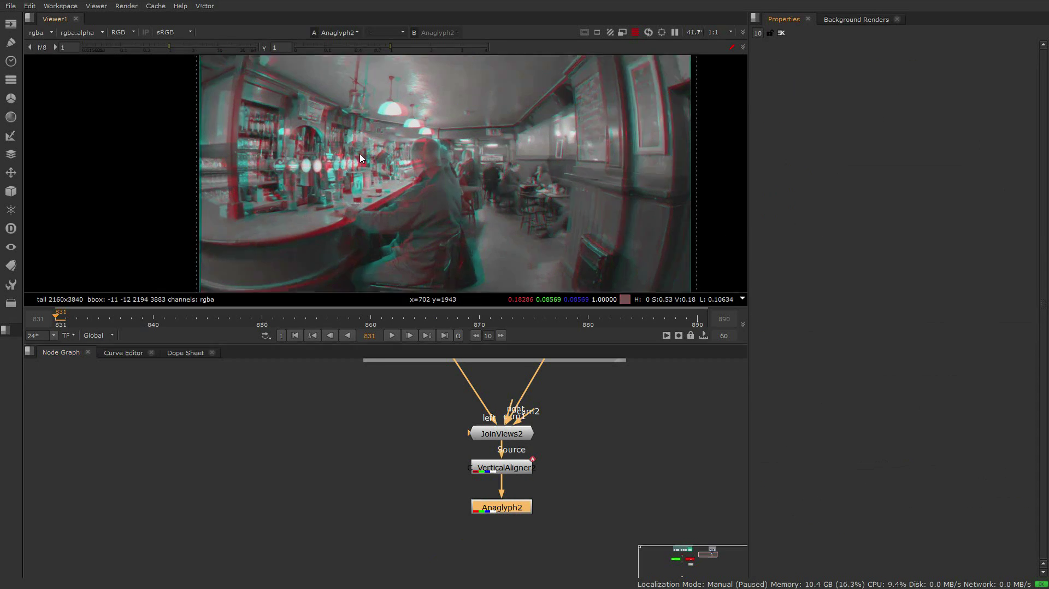
Toggle C_VerticalAligner2 off and on to compare the Anaglyph2 alignment around the bar taps
scroll(350, 175, up, 8)
drag(324, 477, 367, 544)
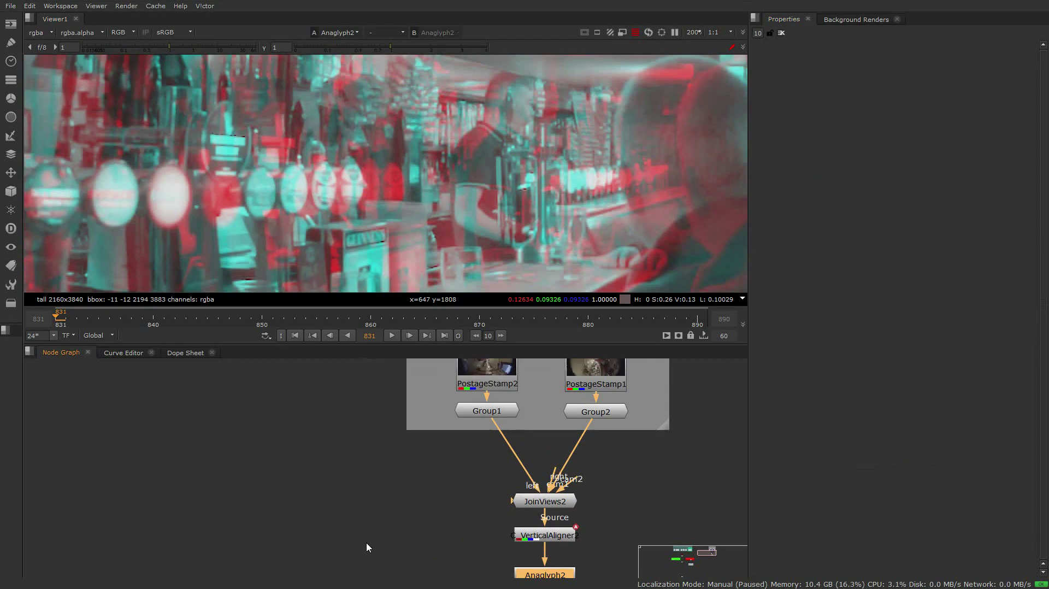
scroll(516, 526, up, 3)
drag(601, 541, 437, 491)
scroll(405, 493, up, 3)
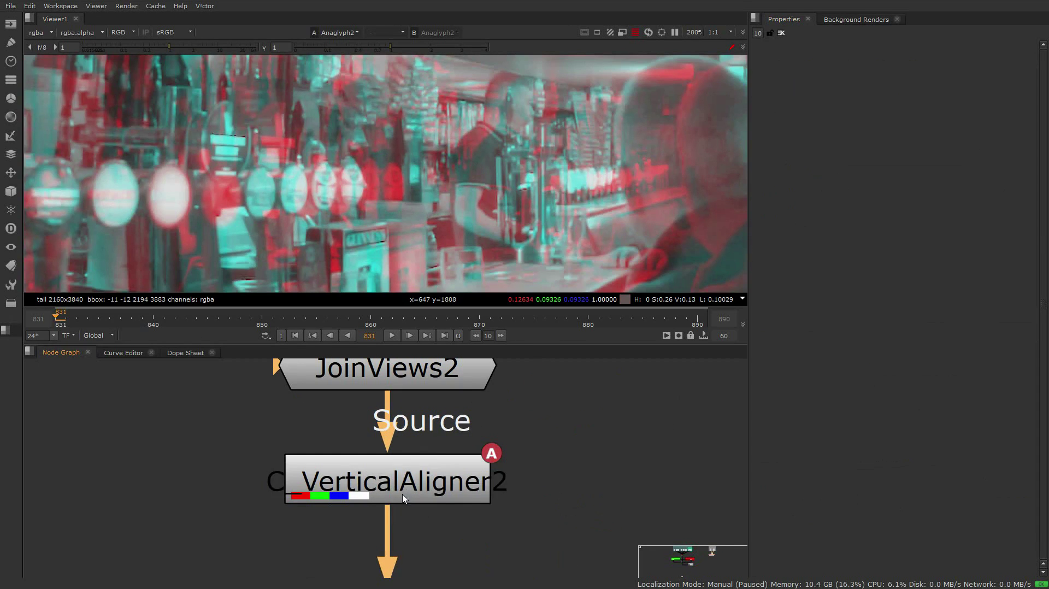
click(407, 494)
key(d)
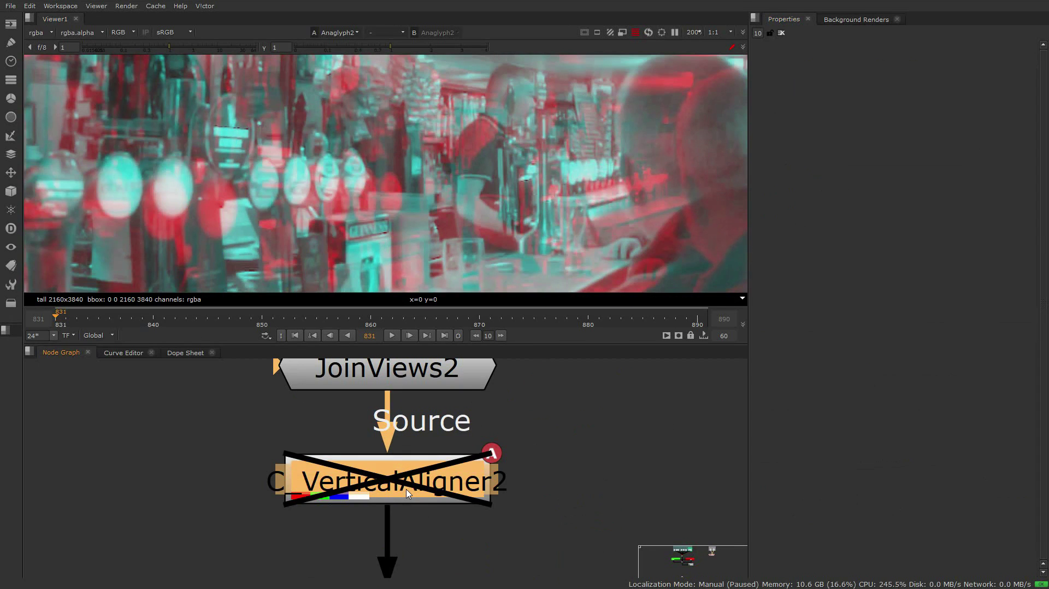
key(d)
key(d)
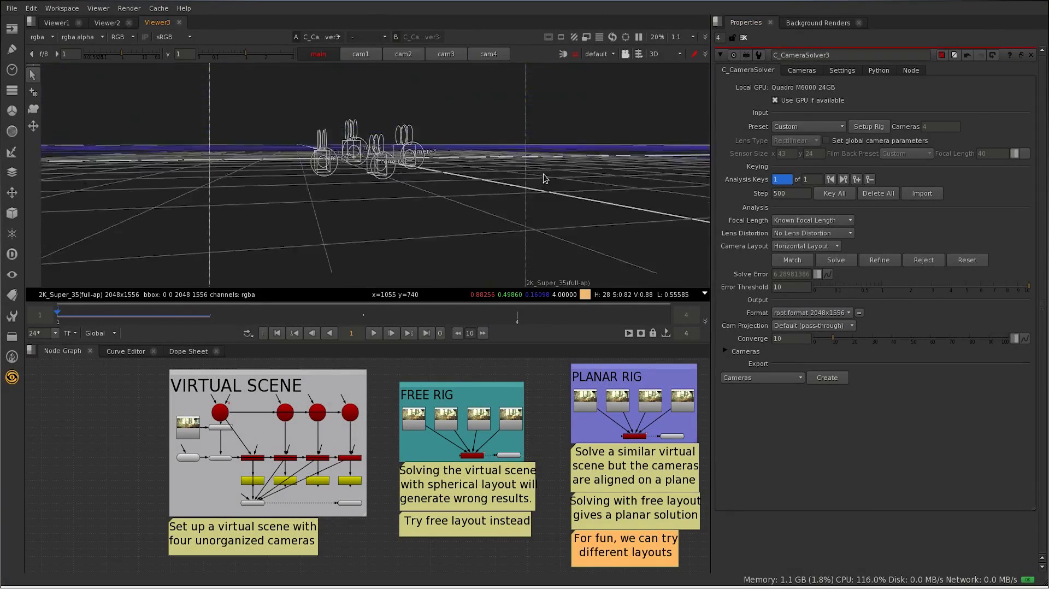
Set C_CameraSolver3's camera layout to Vertical Layout and solve the planar rig
click(802, 246)
click(826, 258)
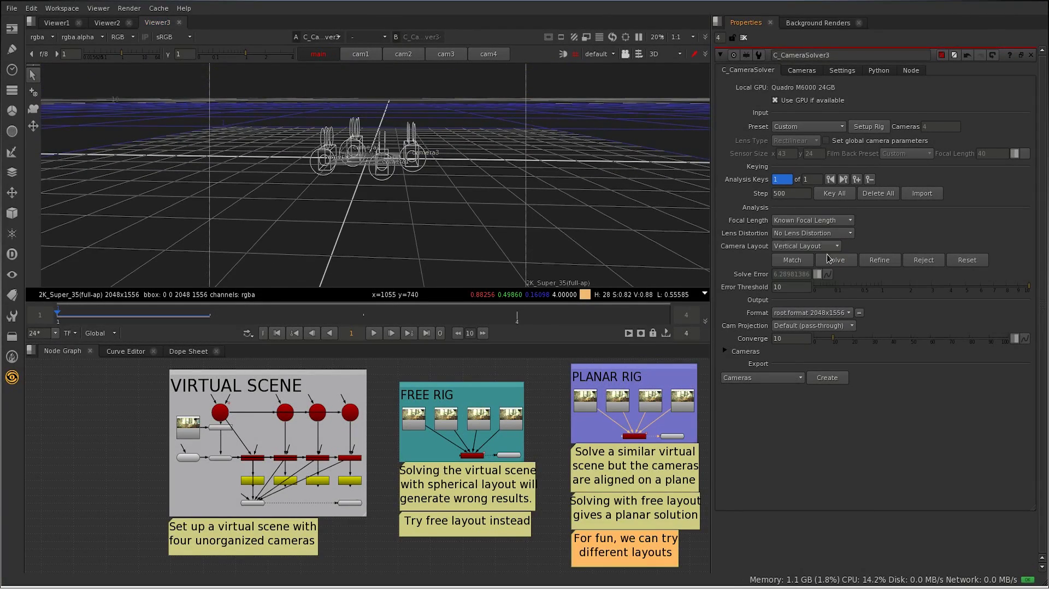
click(844, 261)
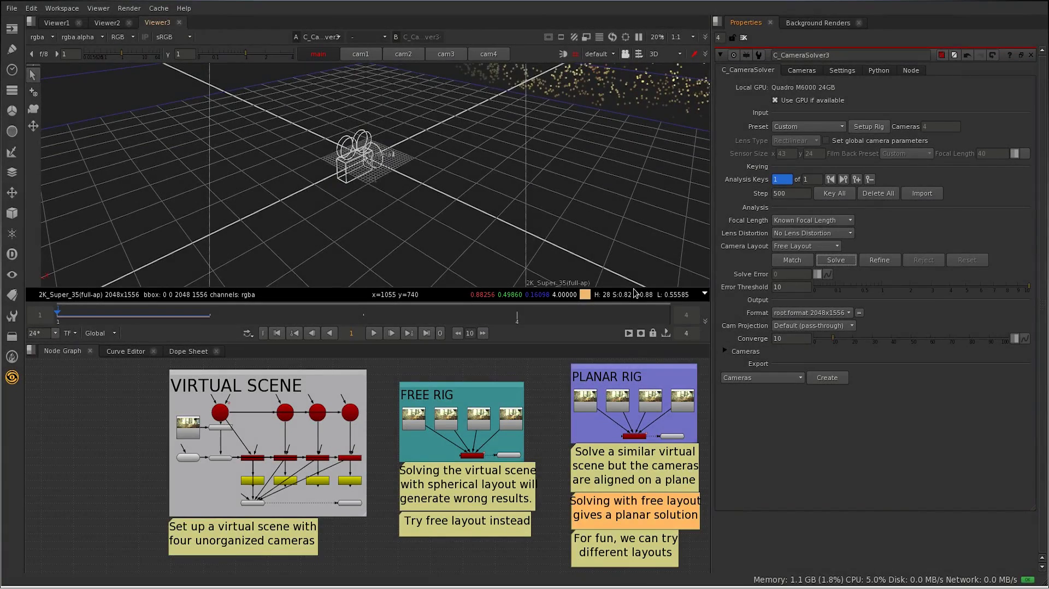
Solve C_CameraSolver3's planar rig with Free Layout and again with Horizontal Layout
click(836, 261)
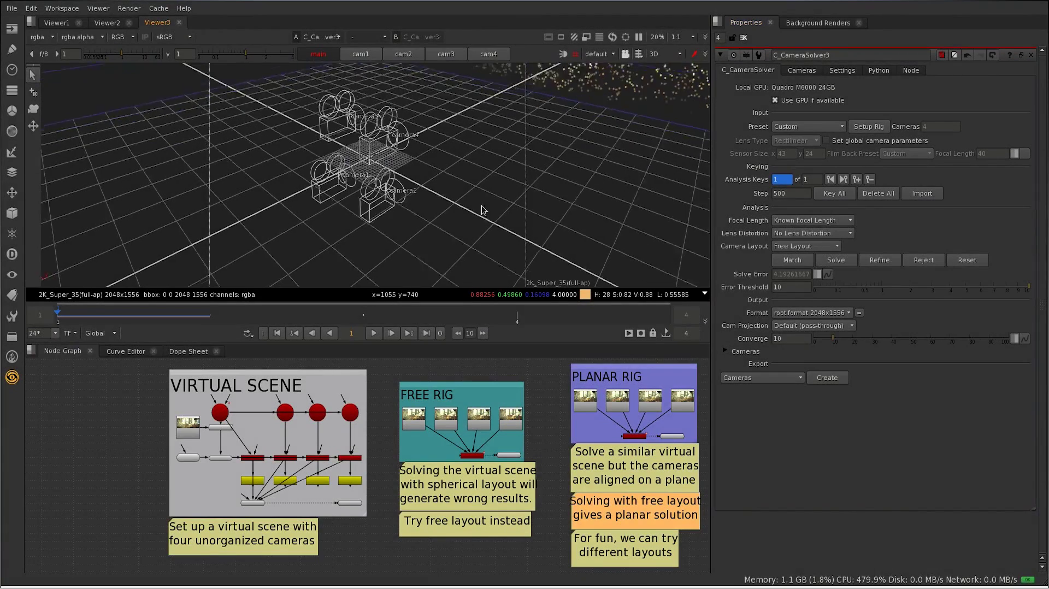
drag(401, 249, 367, 126)
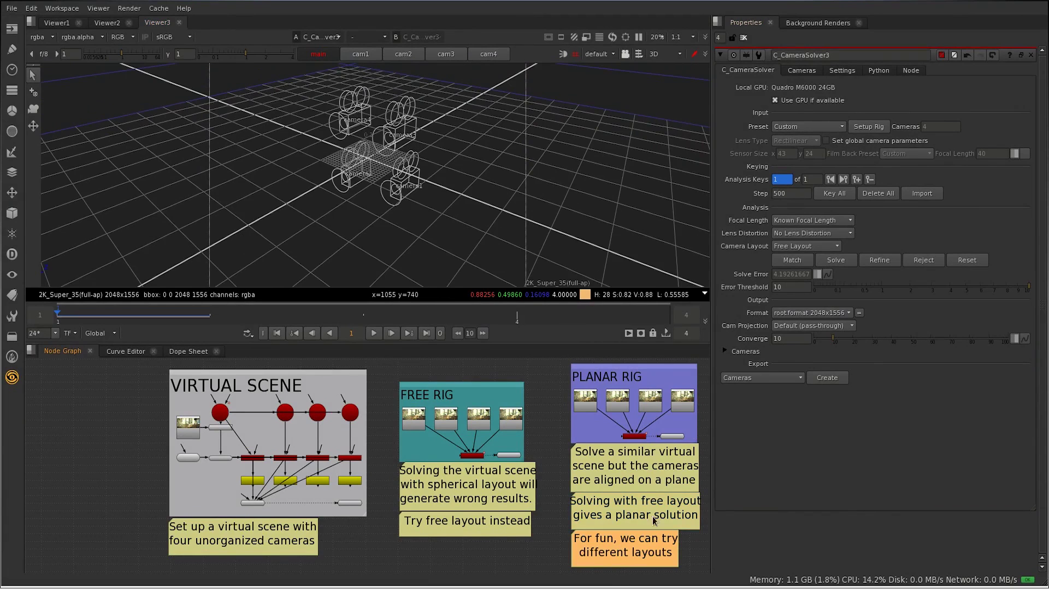
click(804, 246)
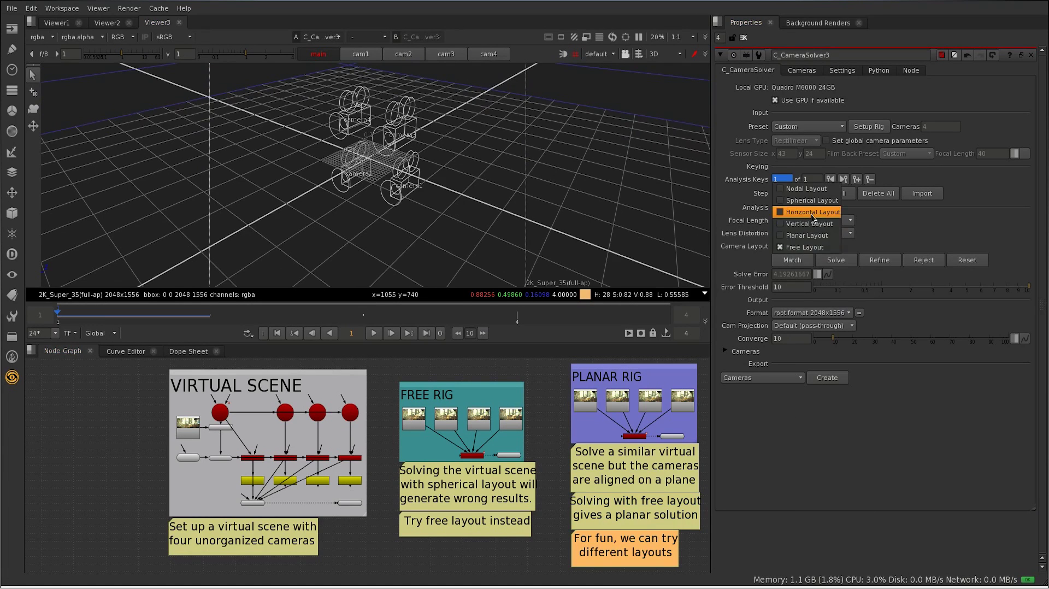
click(803, 211)
click(837, 261)
click(513, 291)
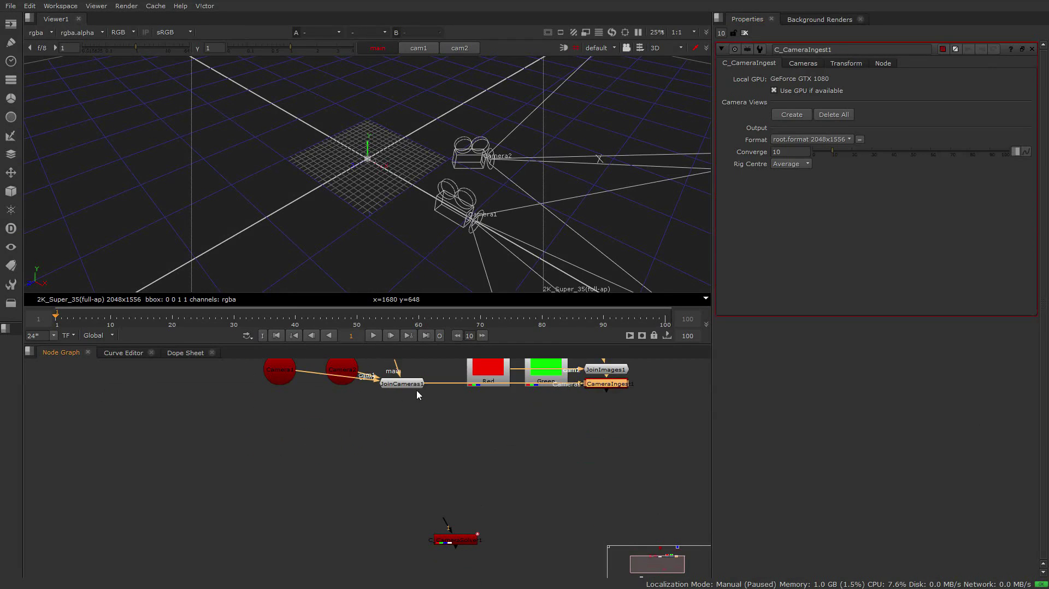
Reposition JoinCameras1, JoinImages1 and C_CameraIngest1 in the node graph and check C_CameraIngest1's stitched output in 2D
drag(416, 389, 367, 422)
drag(608, 380, 499, 422)
click(463, 465)
key(1)
key(Tab)
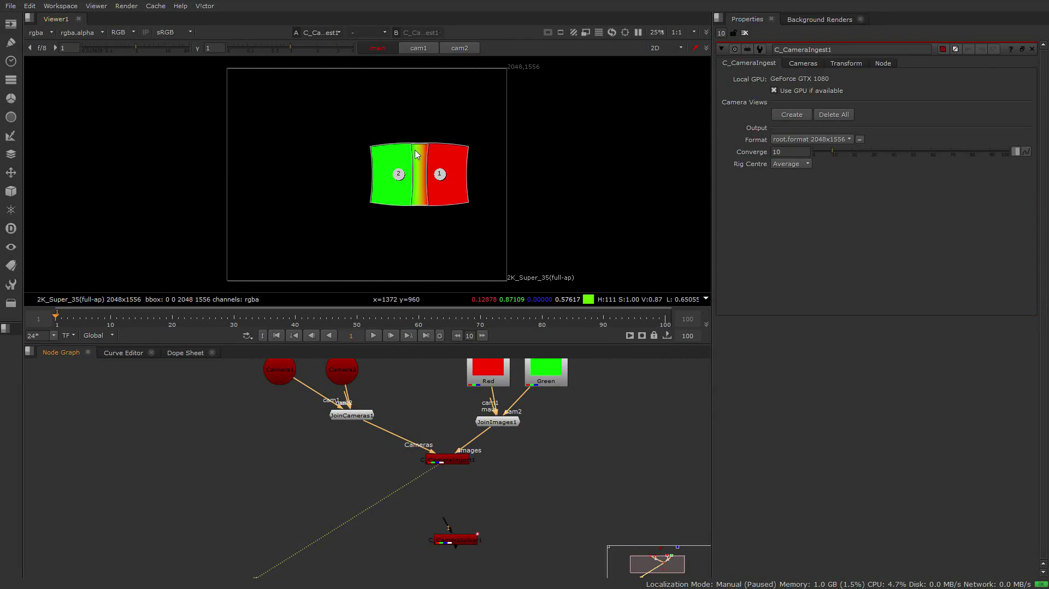
key(Tab)
Connect C_CameraSolver1's input to C_CameraIngest1 and open the solver's properties
click(457, 521)
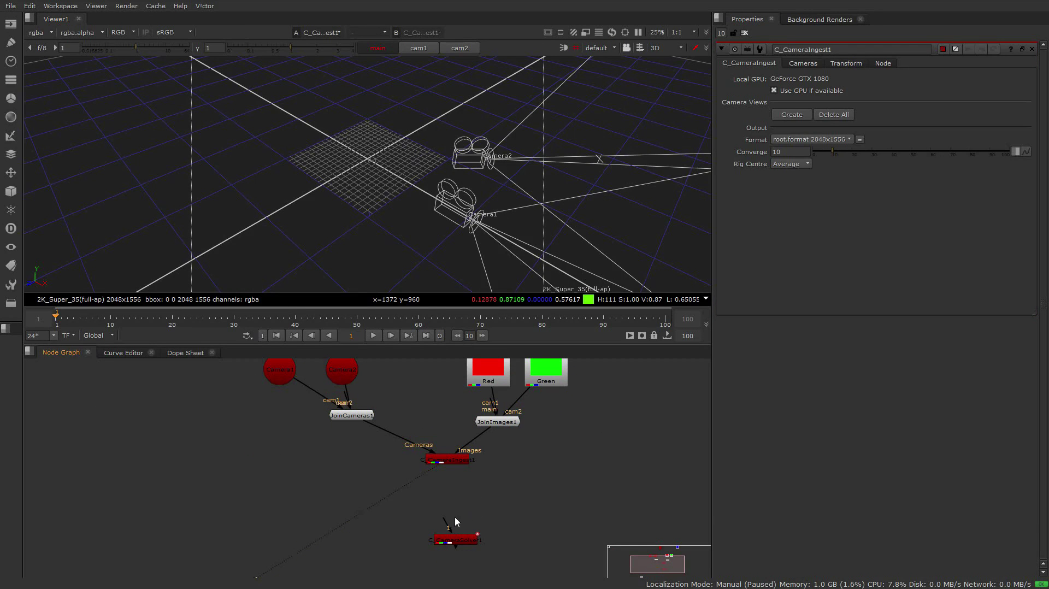
drag(437, 488, 447, 462)
double_click(465, 540)
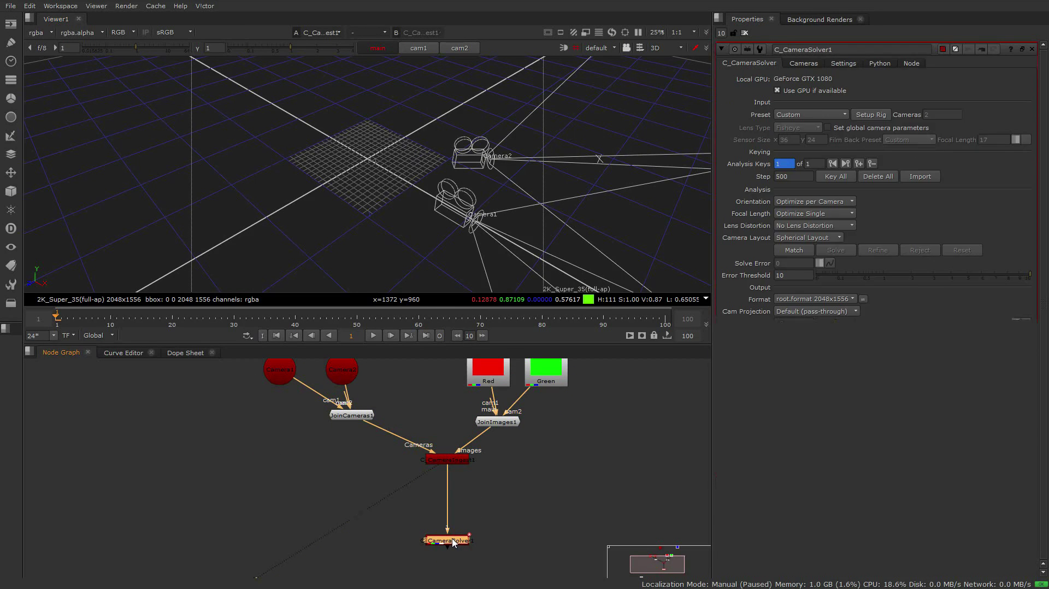
Set C_CameraIngest1's camera Rig Size to 1.5
double_click(457, 461)
click(803, 64)
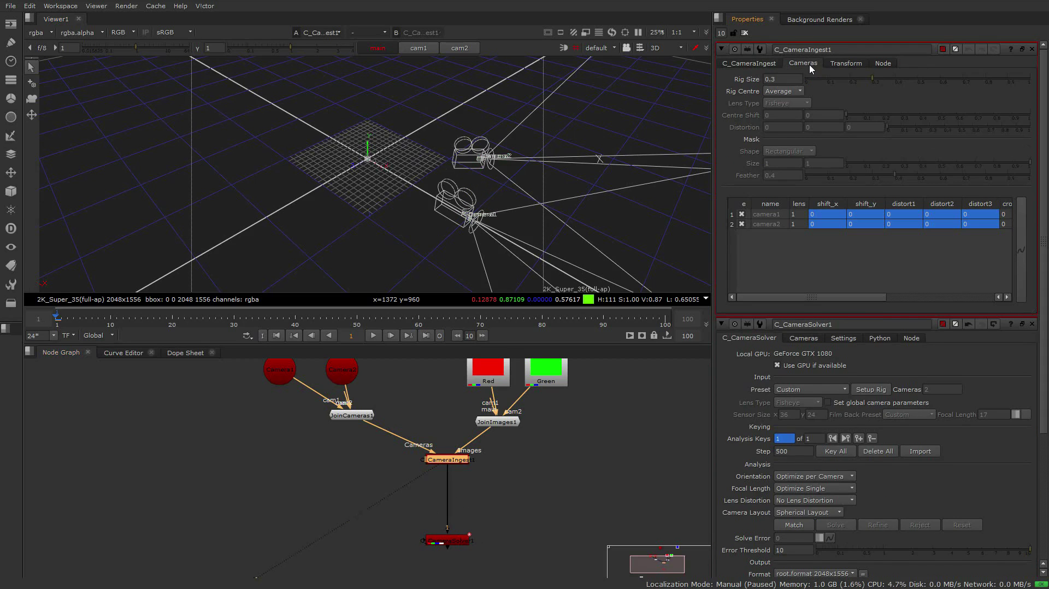
text(5)
key(Return)
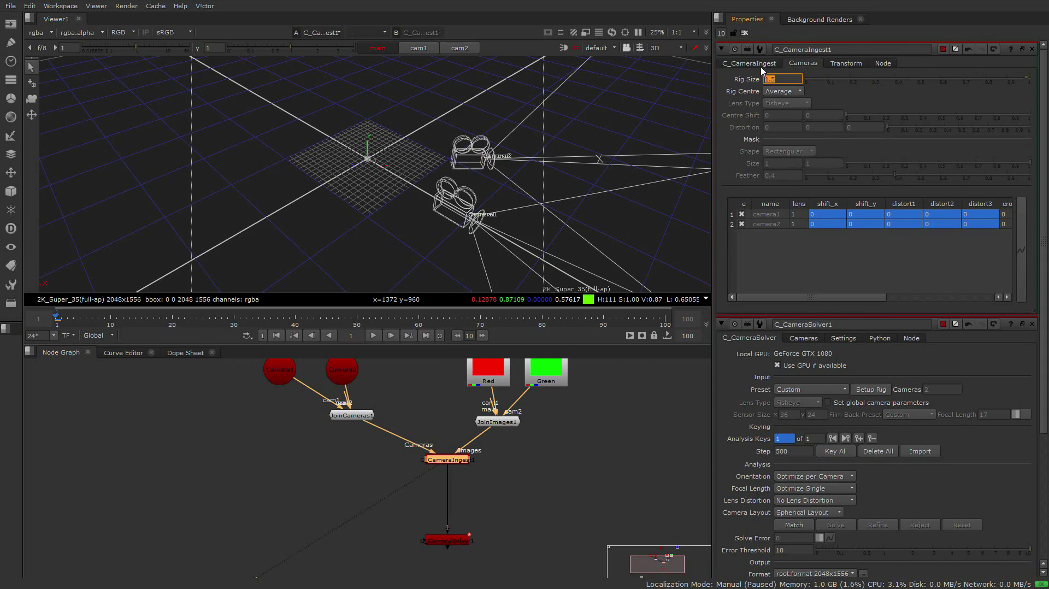
Rotate the ingested camera rig 45 degrees about Y and set its Rig Centre to Origin
click(846, 63)
click(858, 112)
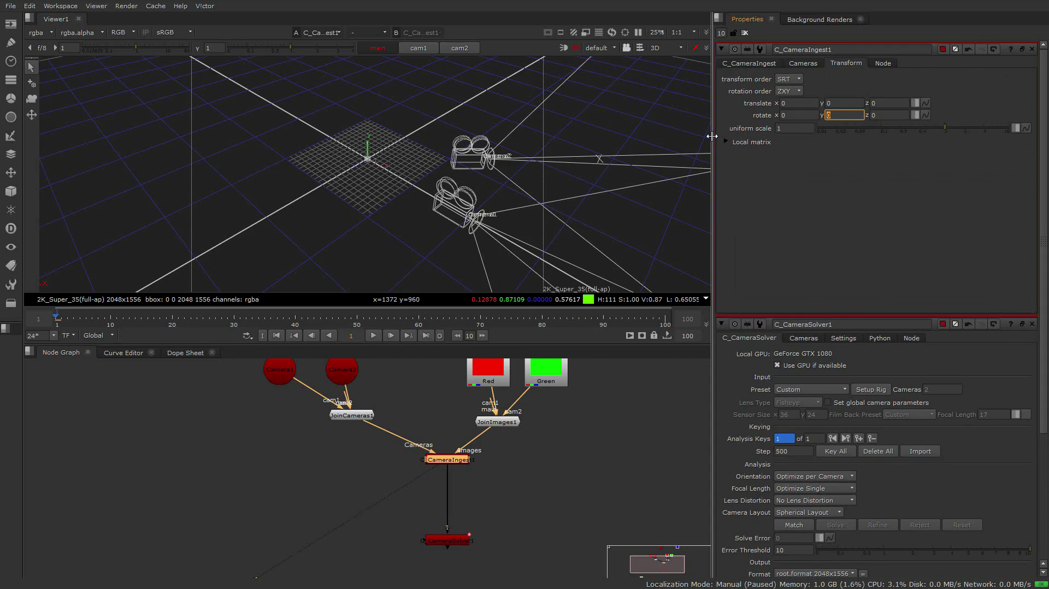
text(45)
key(Return)
click(802, 64)
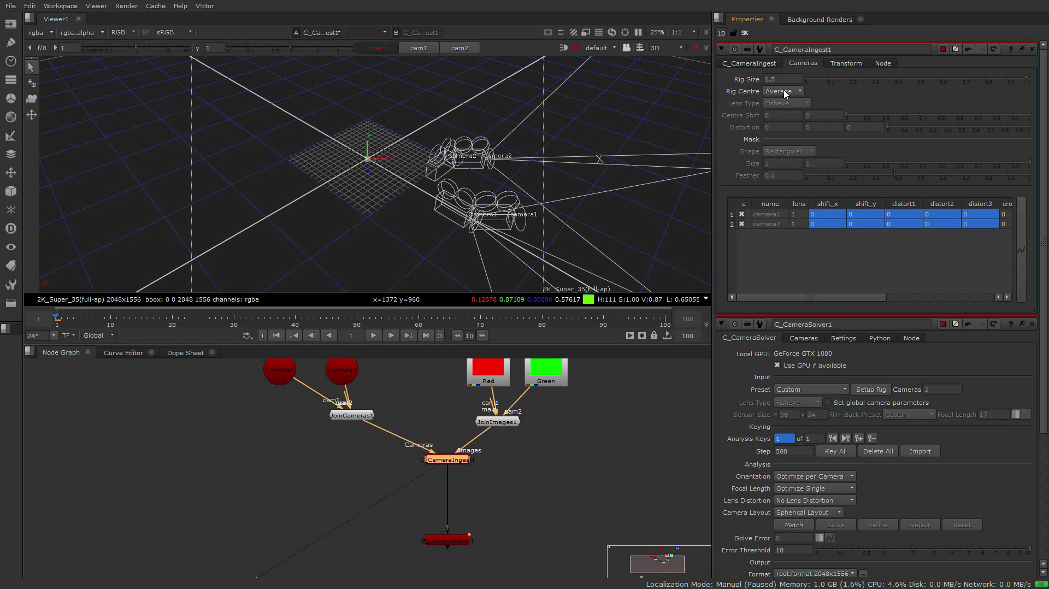
click(792, 82)
Adjust C_CameraIngest1's Y rotation to 85 degrees
click(844, 64)
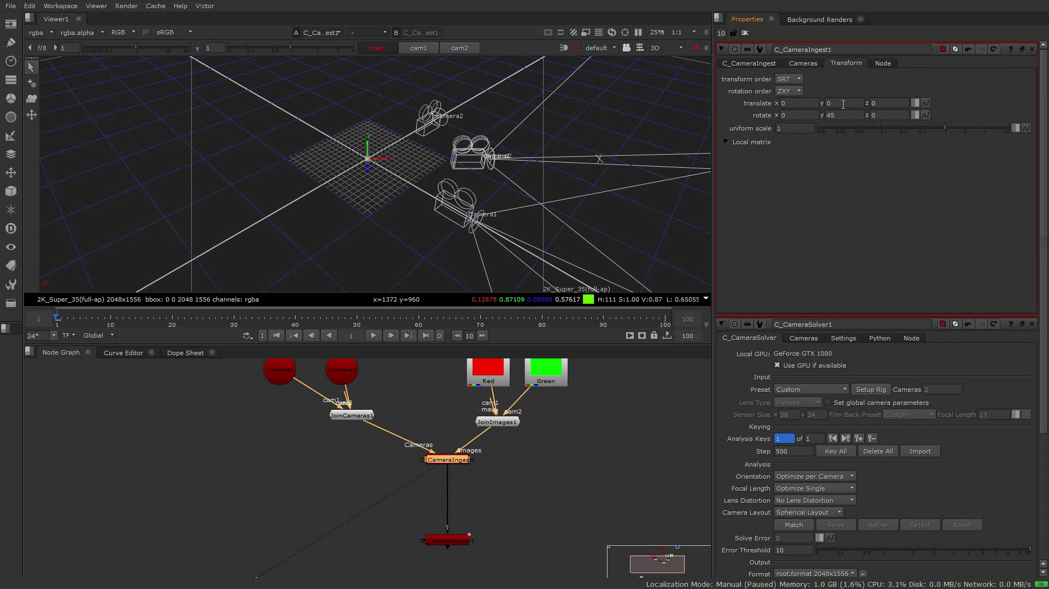
scroll(816, 150, down, 4)
scroll(815, 150, up, 4)
scroll(832, 117, up, 5)
scroll(832, 117, up, 1)
scroll(832, 117, down, 2)
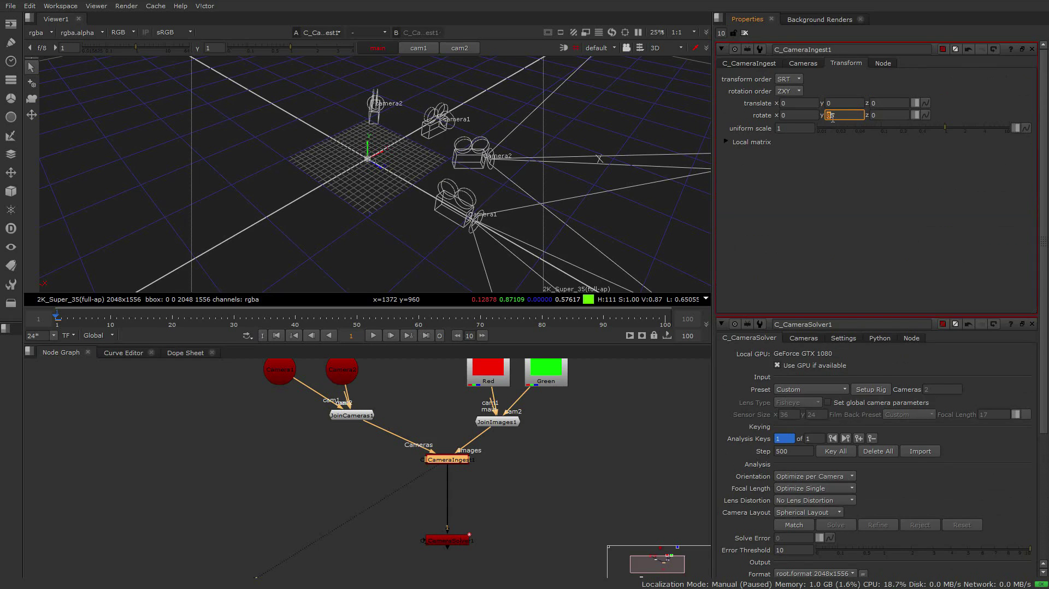
View C_CameraSolver1's stitched 2D output and return the viewer to 3D
click(447, 540)
key(1)
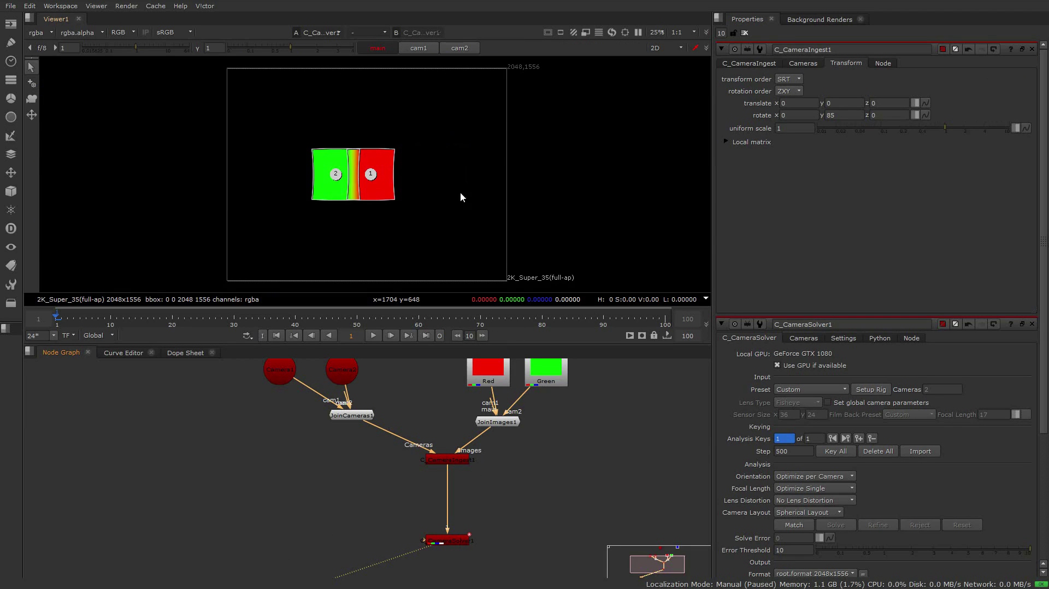
key(Tab)
Create camera views for 3 cameras from C_CameraIngest1
click(447, 461)
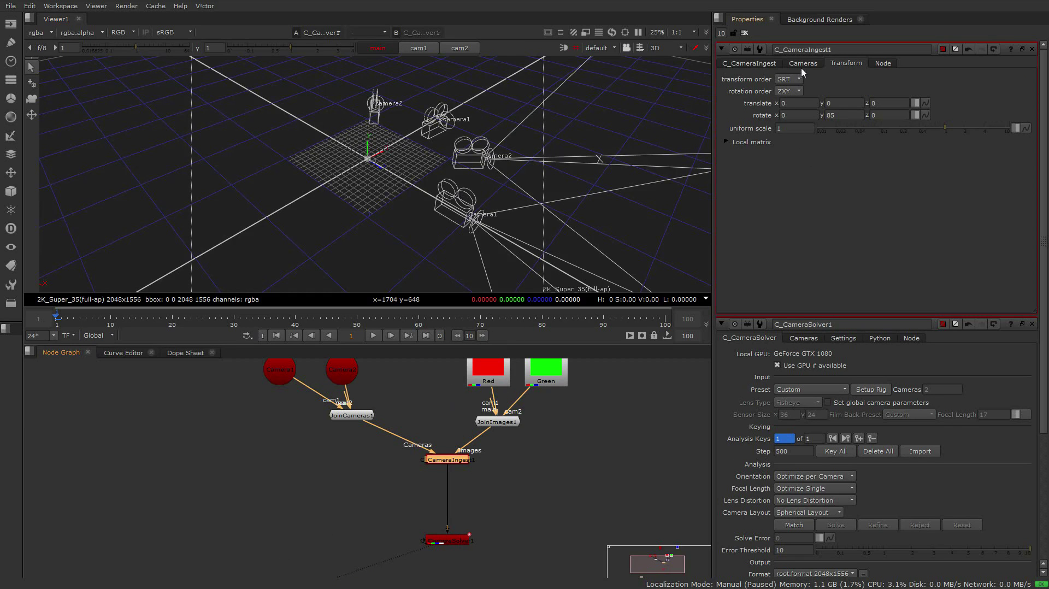
click(768, 64)
text(3)
key(Return)
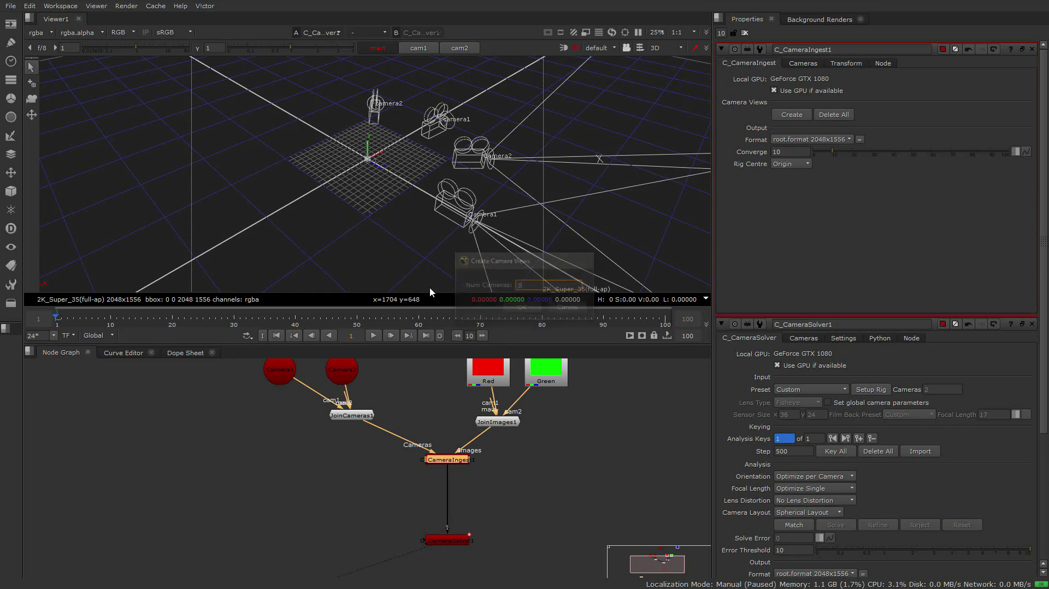
Connect the third camera and third image to the cam3 inputs of JoinCameras1 and JoinImages1, and select C_CameraIngest1
drag(422, 418, 415, 526)
drag(356, 511, 390, 380)
drag(516, 518, 457, 460)
click(439, 527)
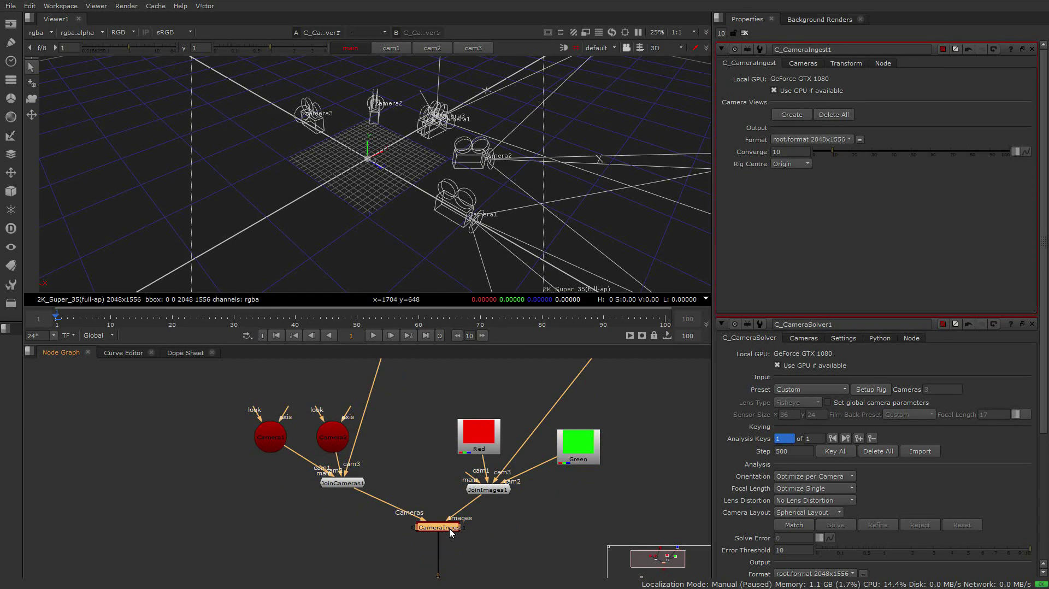